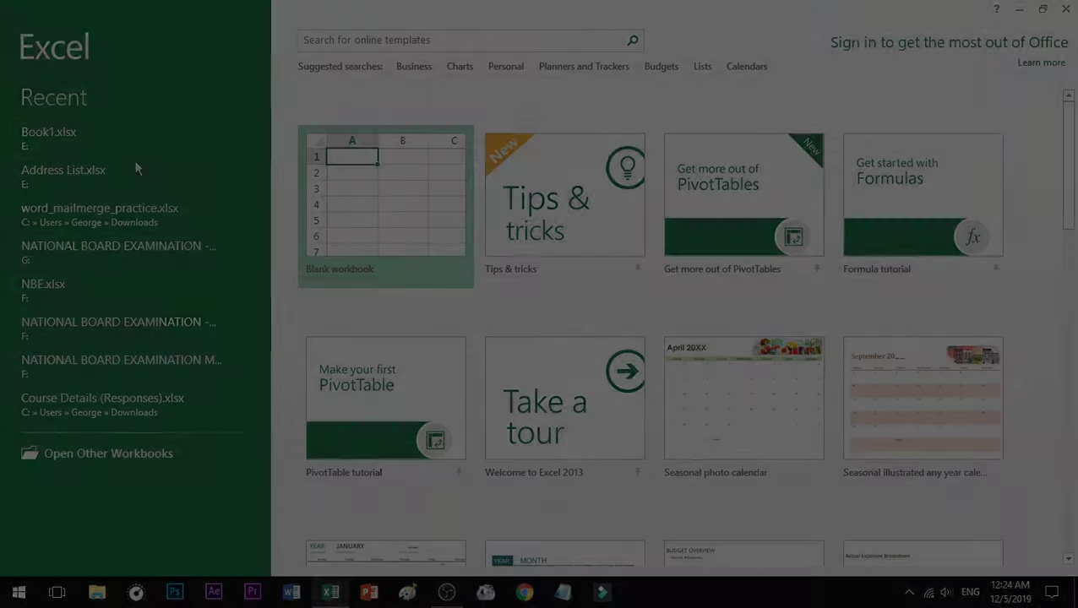
Open Book1.xlsx from the recent files list on the Excel start screen
{"action": "left_click", "coordinate": [134, 140]}
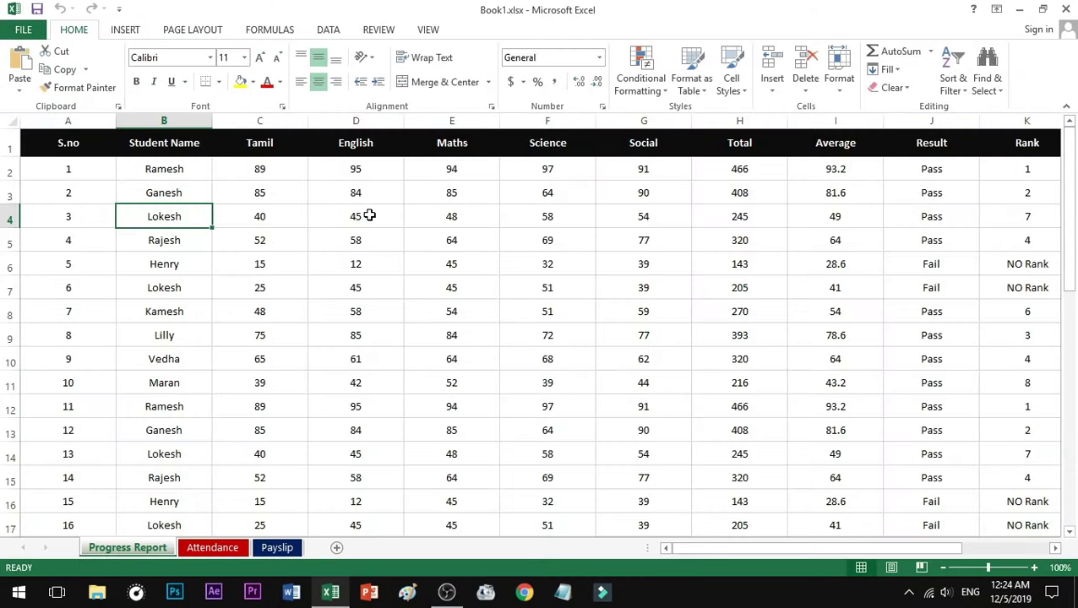
Scroll through the student table and take a first look at its print preview
{"action": "scroll", "coordinate": [286, 206], "scroll_direction": "down", "scroll_amount": 3, "text": "ctrl"}
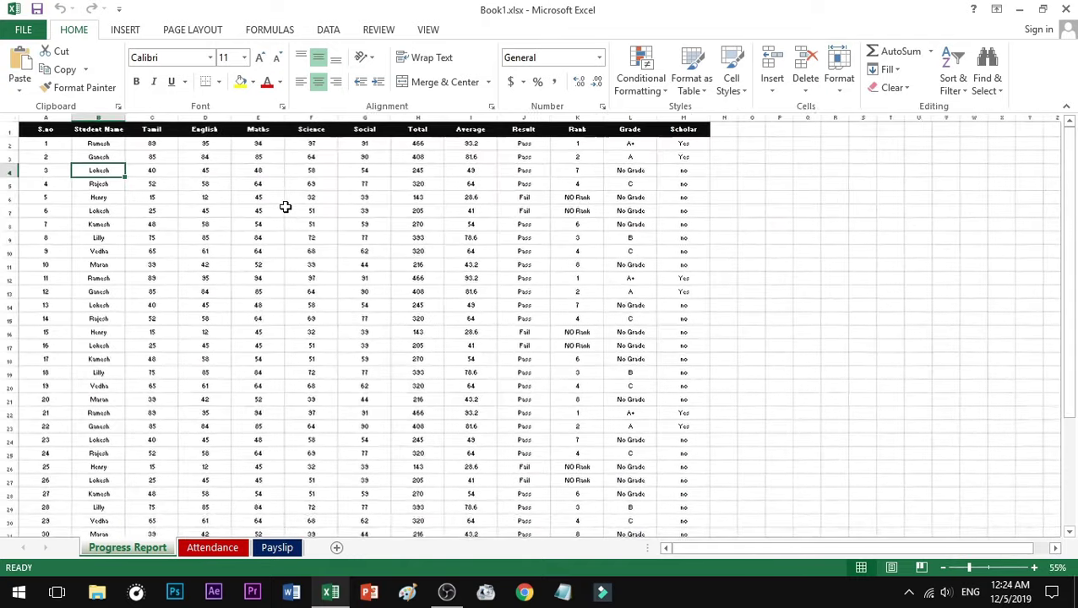
{"action": "scroll", "coordinate": [286, 206], "scroll_direction": "down", "scroll_amount": 8}
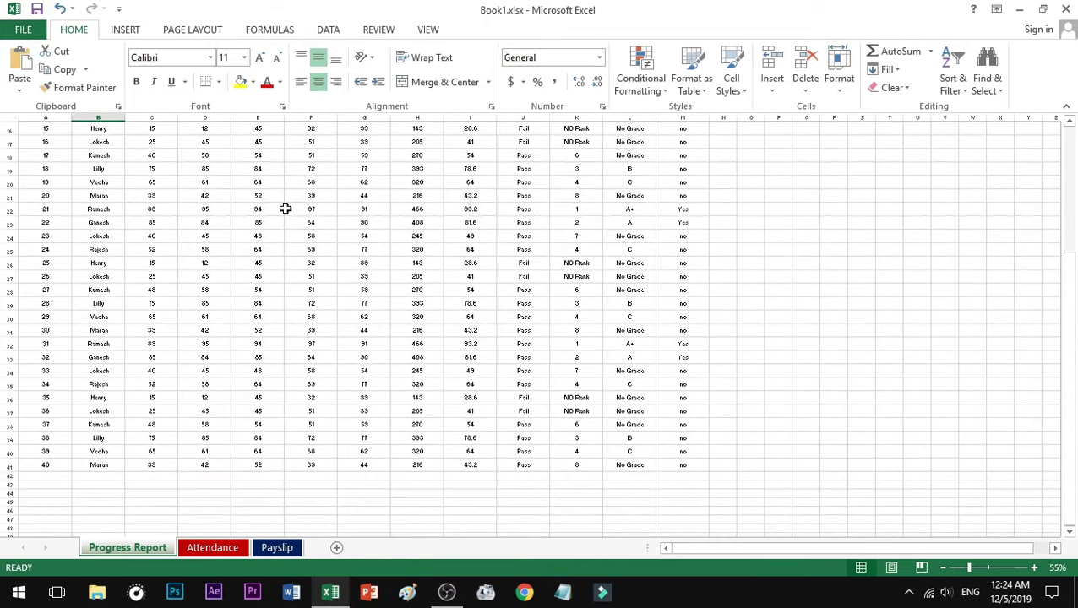
{"action": "scroll", "coordinate": [284, 211], "scroll_direction": "up", "scroll_amount": 8}
{"action": "scroll", "coordinate": [263, 211], "scroll_direction": "up", "scroll_amount": 3, "text": "ctrl"}
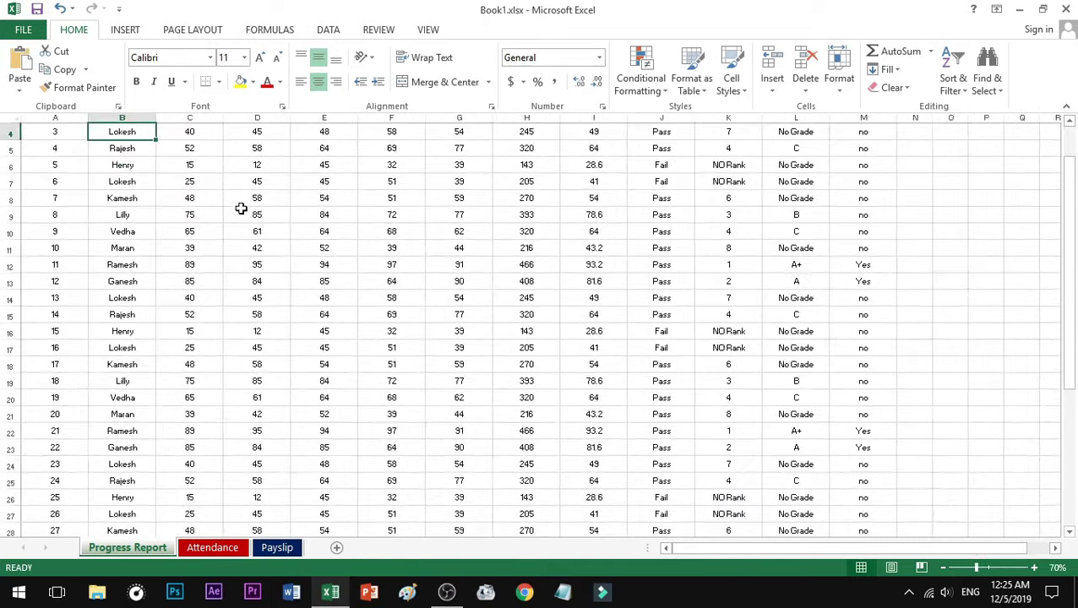
{"action": "left_click_drag", "start_coordinate": [798, 551], "coordinate": [695, 551]}
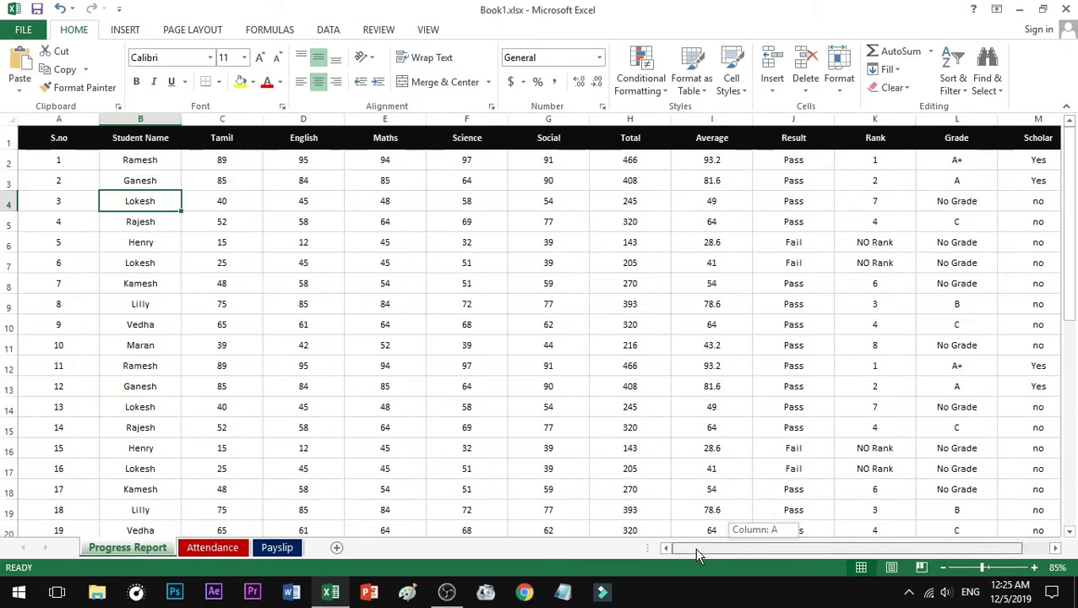
{"action": "left_click", "coordinate": [71, 188]}
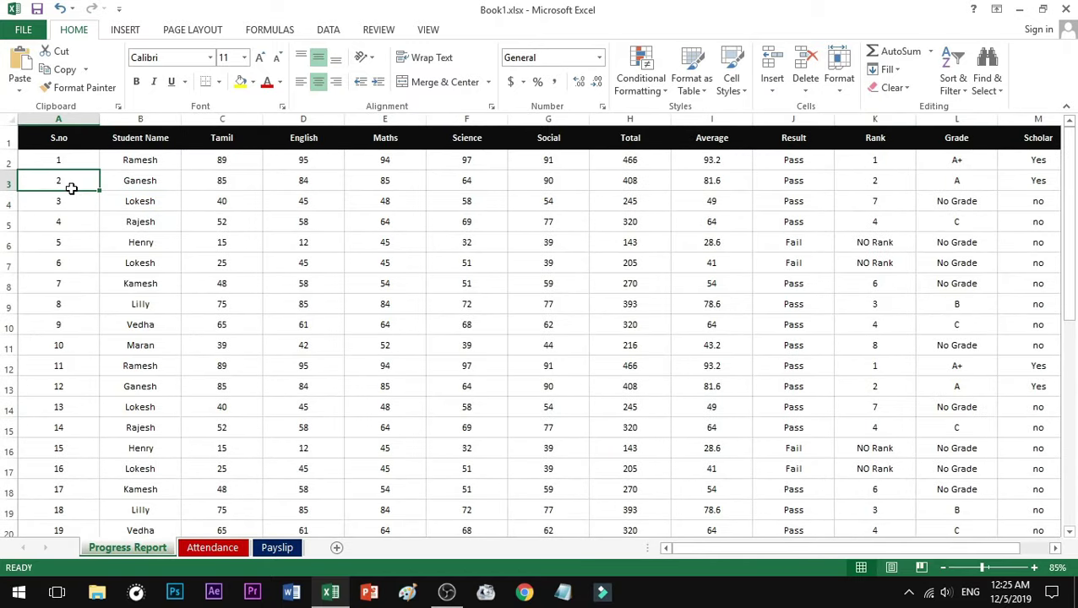
{"action": "key", "text": "ctrl+p"}
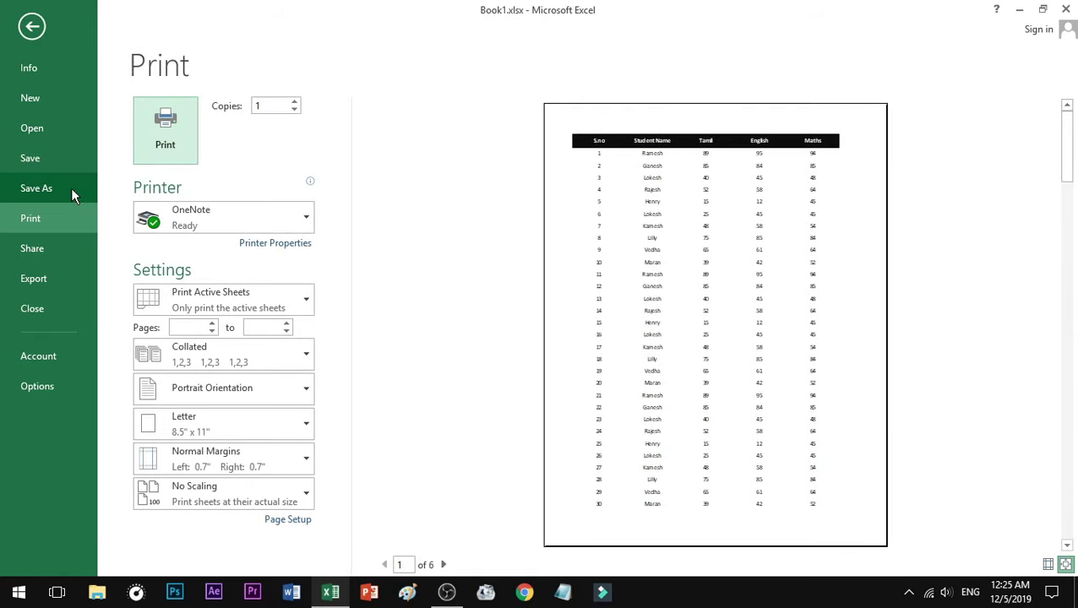
{"action": "key", "text": "Escape"}
Review the Print settings, keeping the OneNote printer and the print-what choice unchanged
{"action": "left_click", "coordinate": [78, 161]}
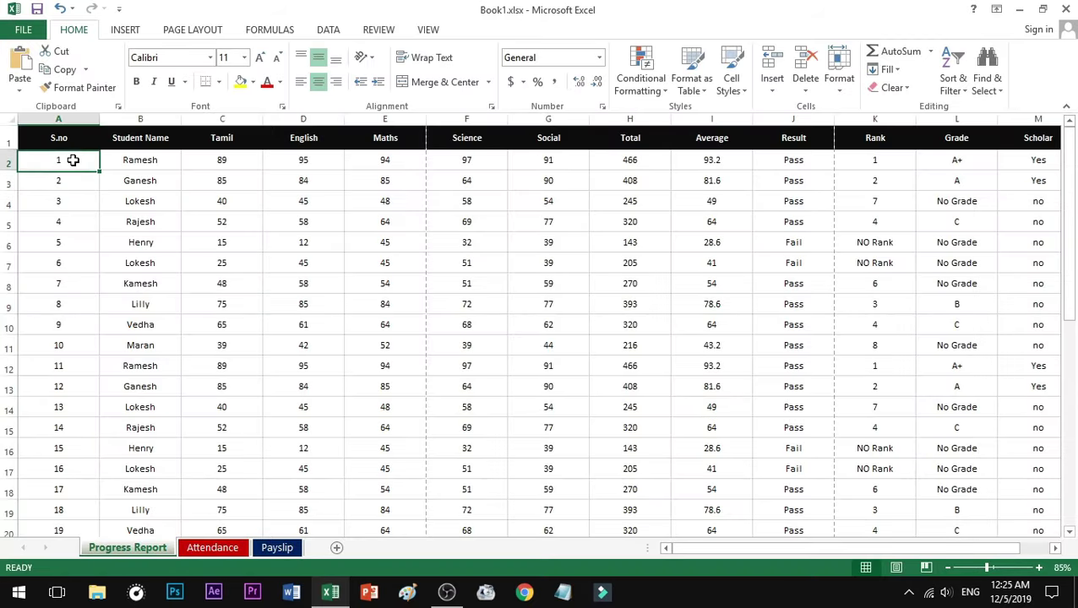
{"action": "left_click", "coordinate": [36, 36]}
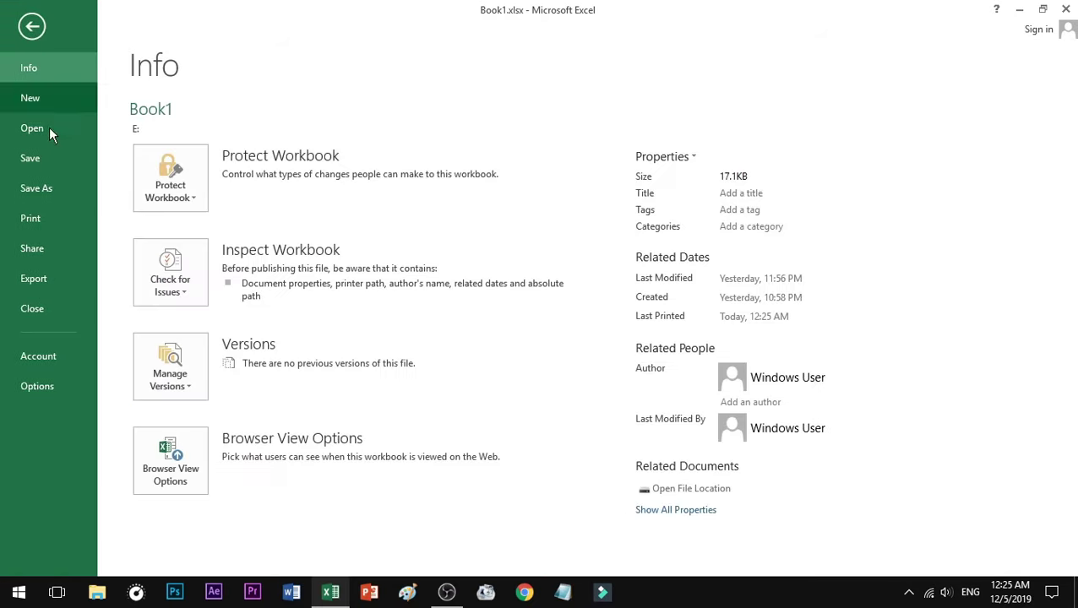
{"action": "left_click", "coordinate": [48, 219]}
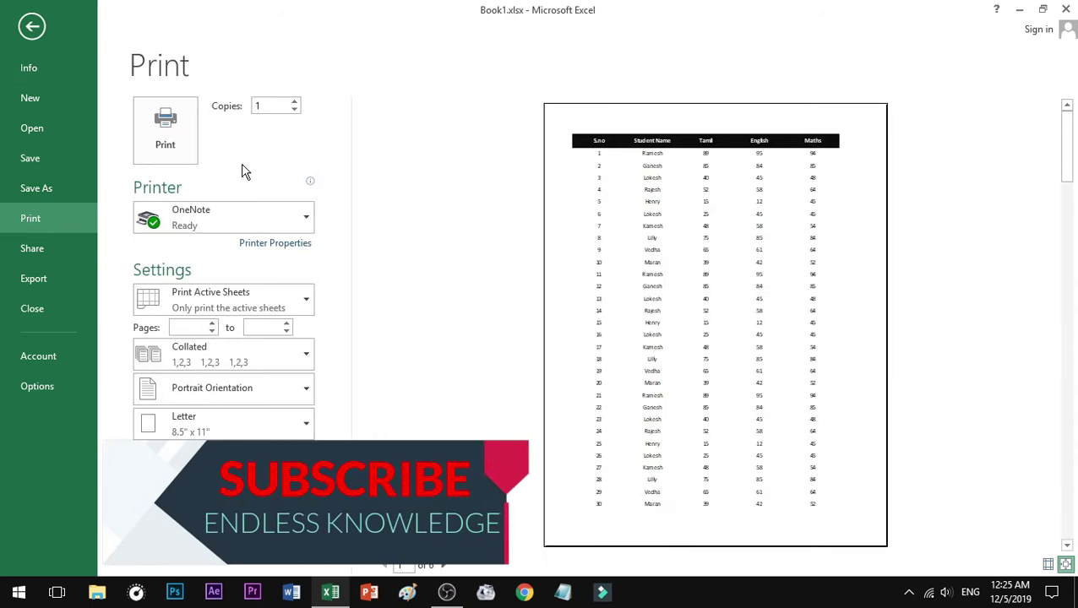
{"action": "left_click", "coordinate": [303, 218]}
{"action": "left_click", "coordinate": [304, 218]}
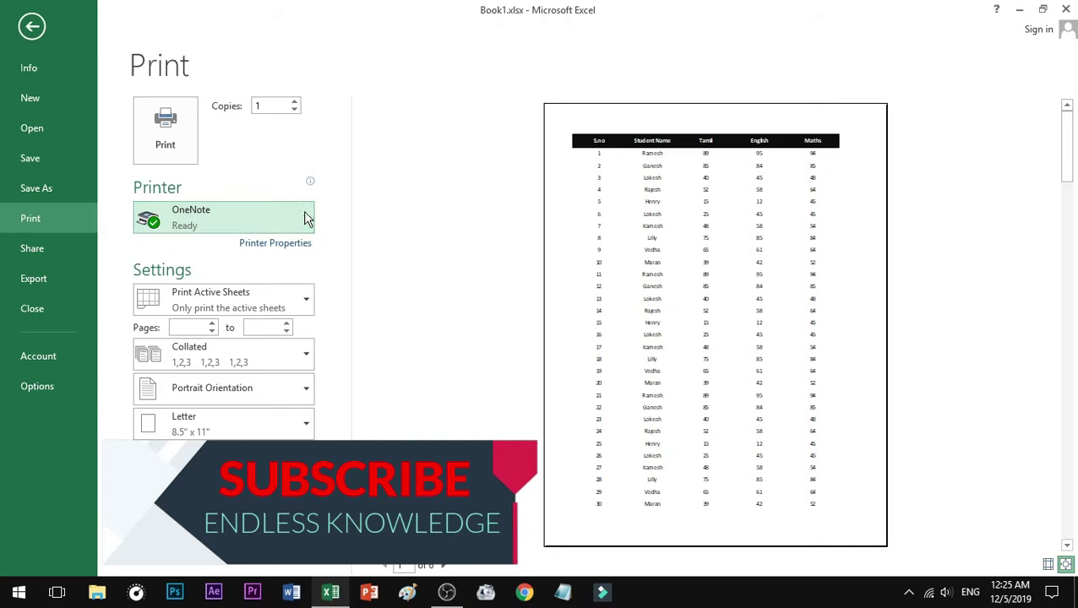
{"action": "left_click", "coordinate": [308, 298]}
{"action": "left_click", "coordinate": [308, 298]}
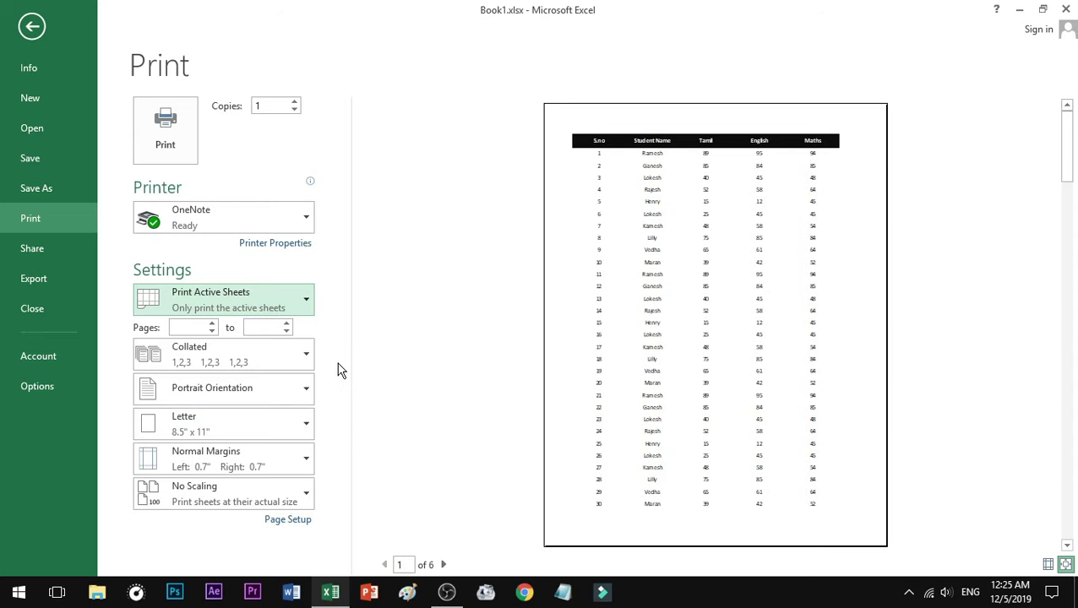
{"action": "key", "text": "Escape"}
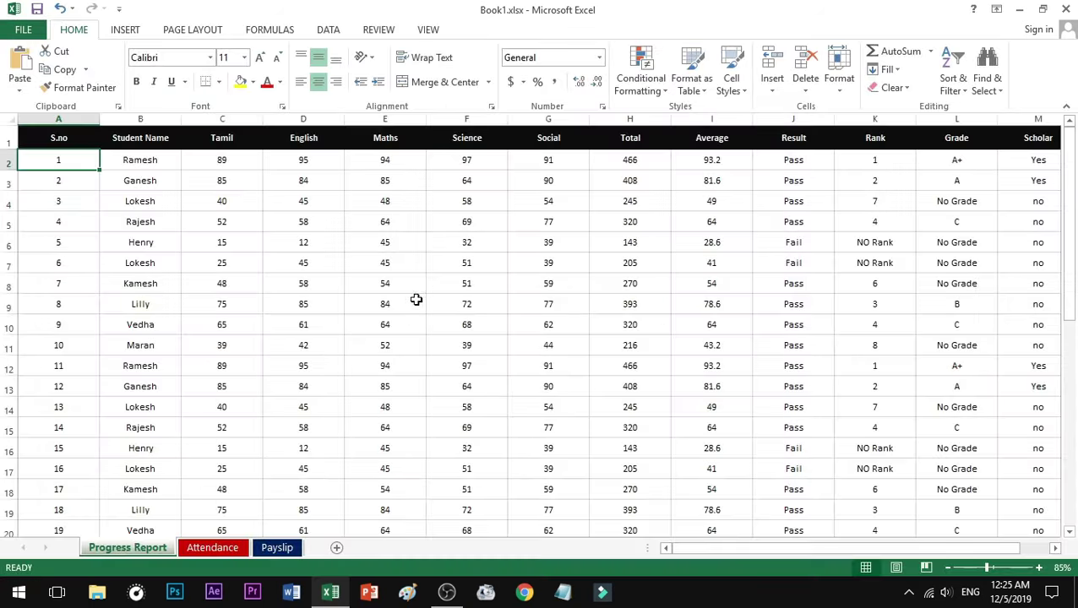
Preview the 6-page portrait Letter printout again at actual size
{"action": "left_click", "coordinate": [419, 290]}
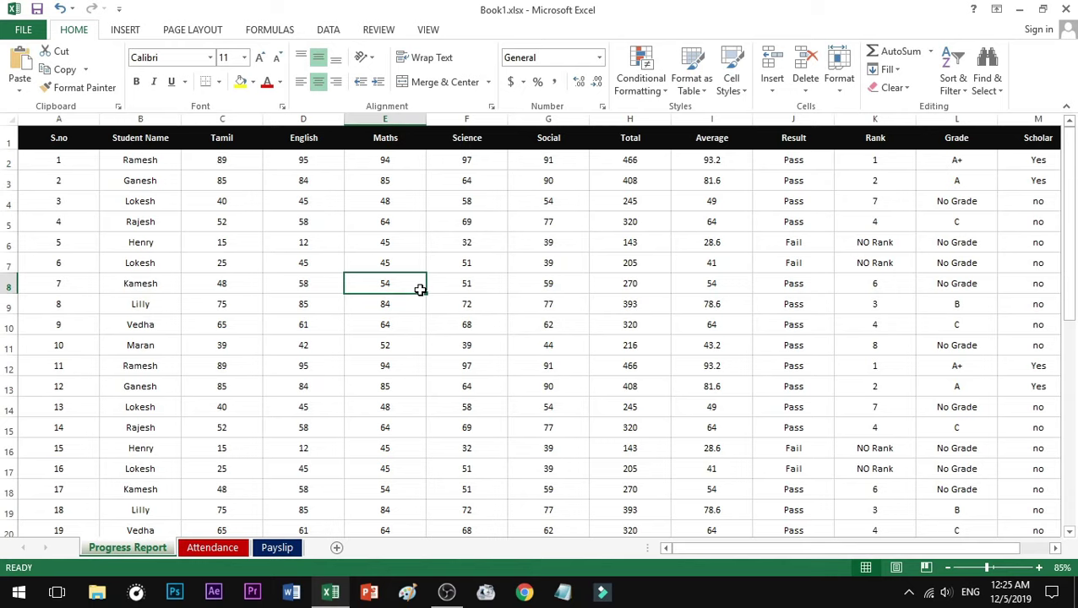
{"action": "key", "text": "ctrl+p"}
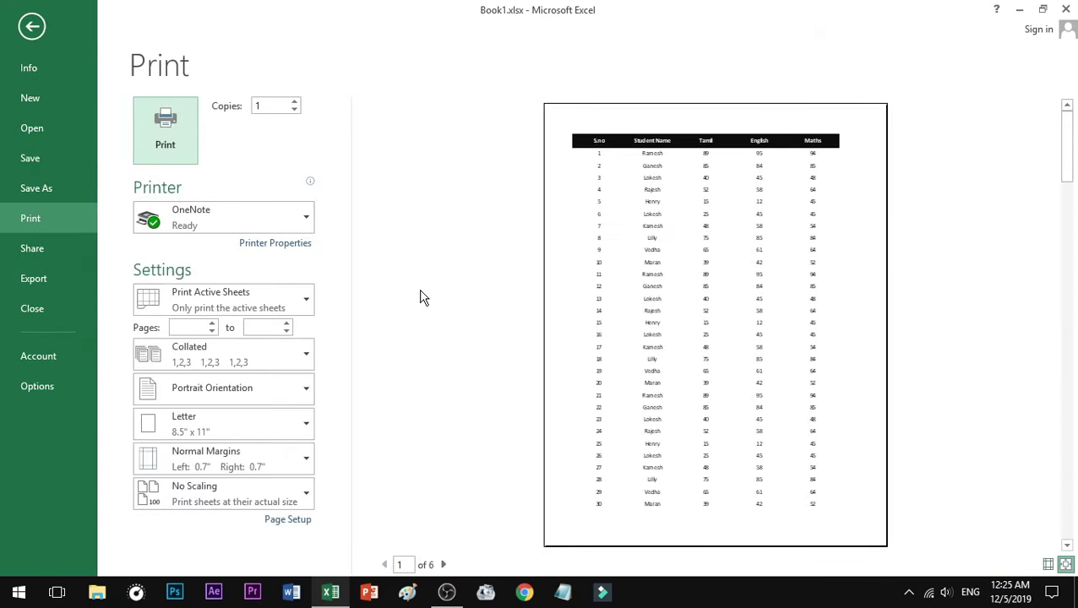
{"action": "left_click", "coordinate": [779, 159]}
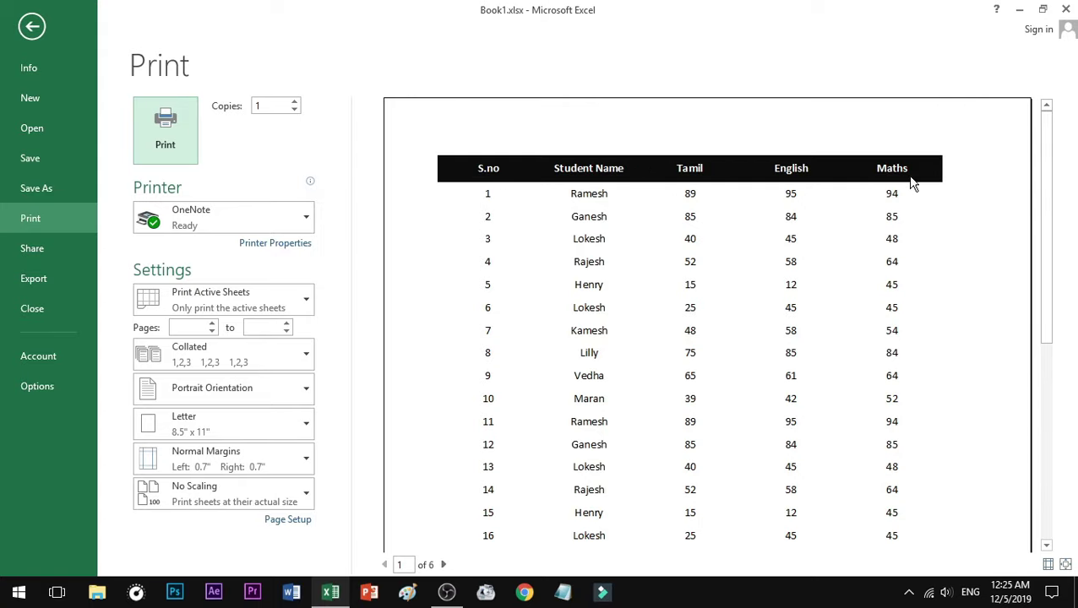
{"action": "key", "text": "Escape"}
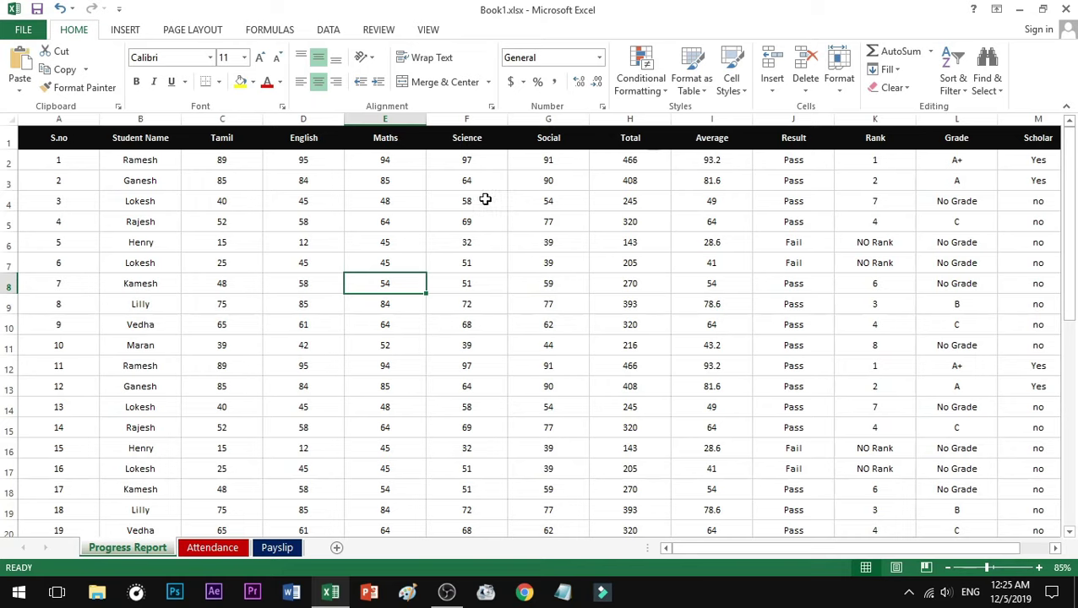
{"action": "left_click", "coordinate": [469, 141]}
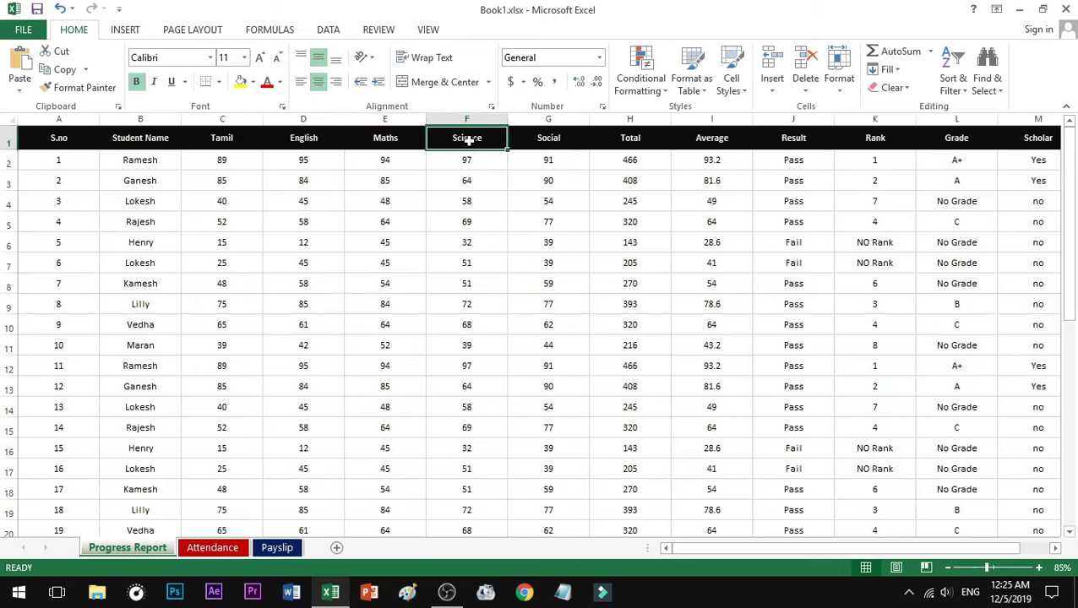
{"action": "left_click", "coordinate": [1030, 140]}
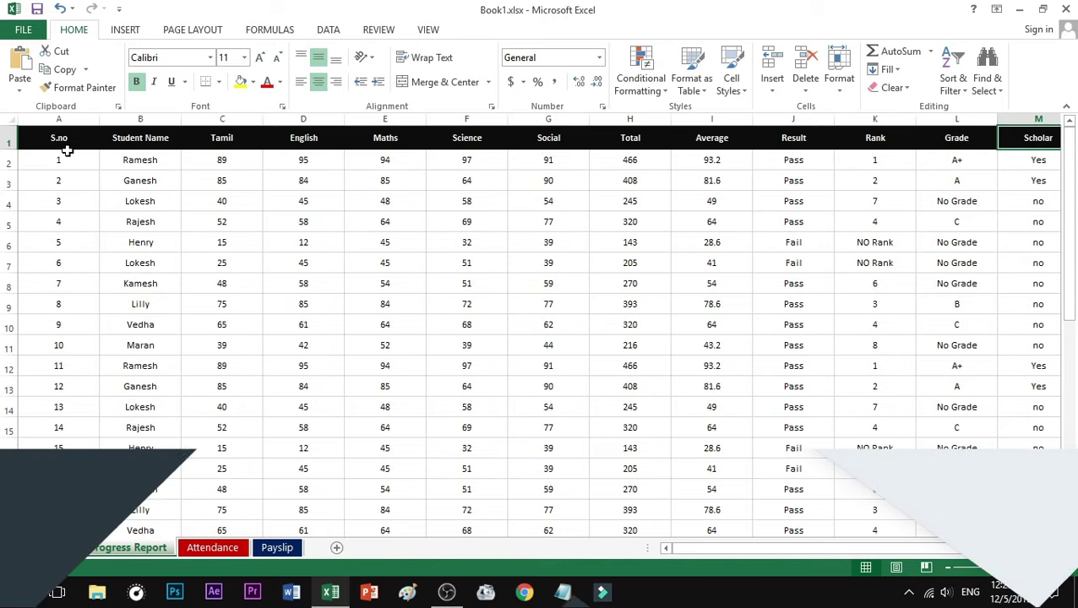
Select the header row and the serial numbers 1–7 in A2:A8
{"action": "left_click_drag", "start_coordinate": [52, 140], "coordinate": [782, 421]}
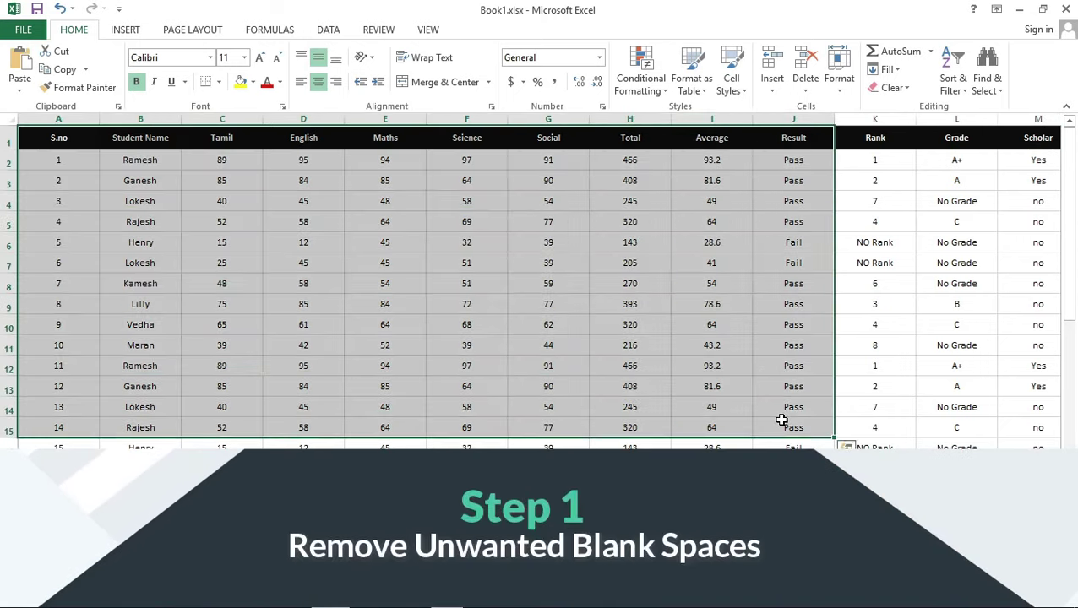
{"action": "left_click", "coordinate": [79, 299]}
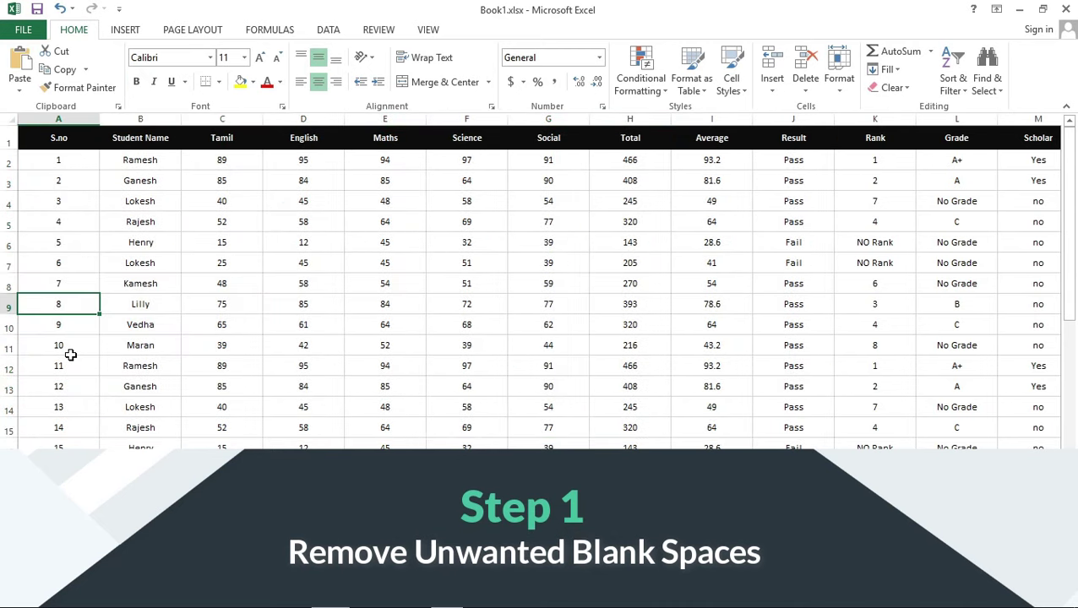
{"action": "left_click", "coordinate": [63, 135]}
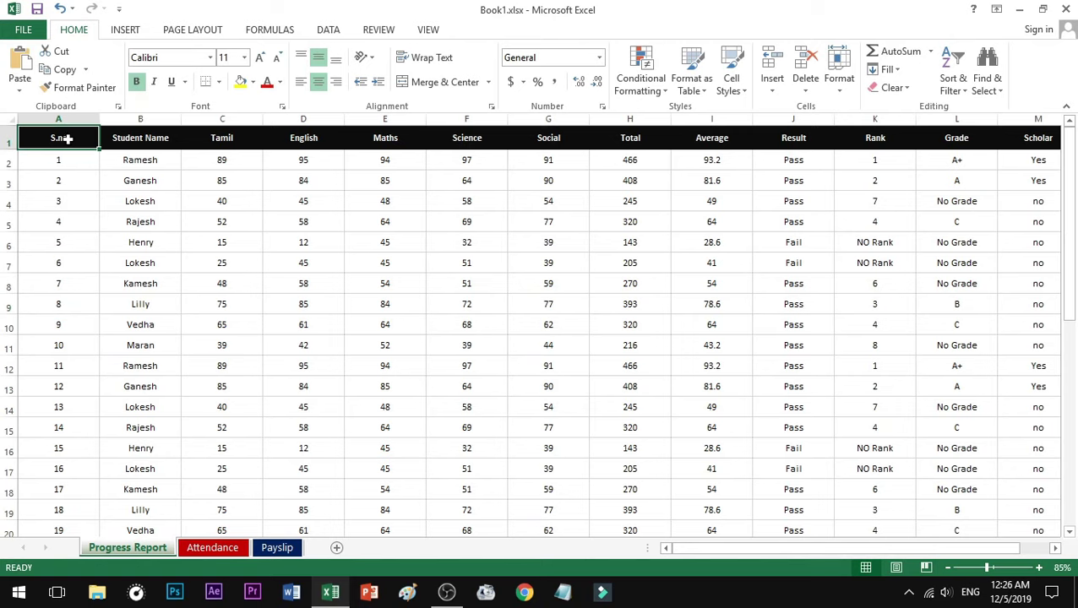
{"action": "scroll", "coordinate": [62, 178], "scroll_direction": "up", "scroll_amount": 7, "text": "ctrl"}
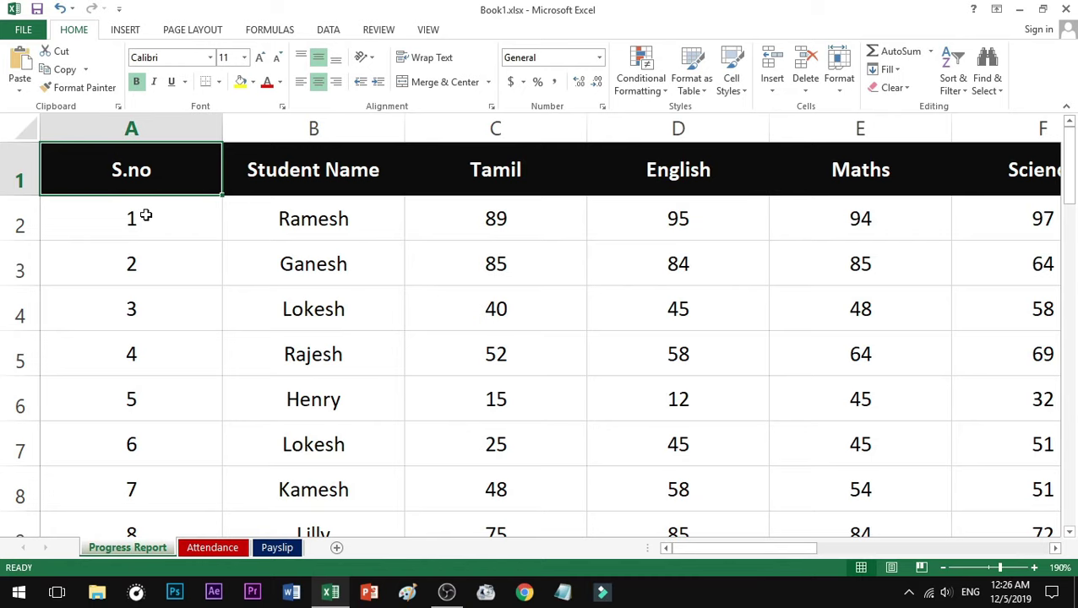
{"action": "left_click_drag", "start_coordinate": [151, 212], "coordinate": [166, 495]}
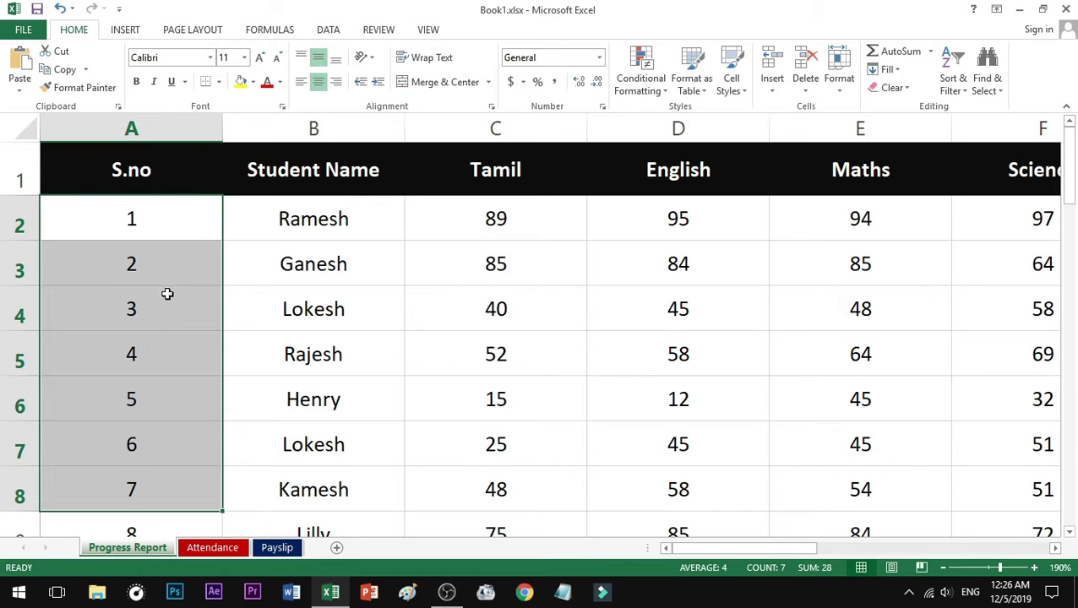
{"action": "left_click", "coordinate": [169, 234]}
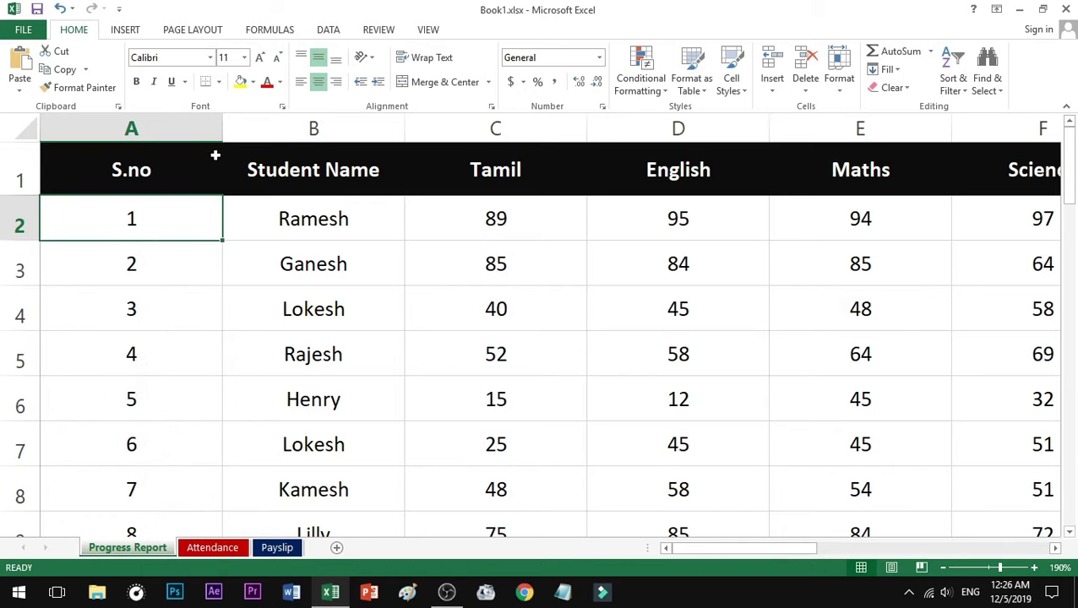
Narrow the S.no, Tamil, English, Maths, Science and Social columns
{"action": "left_click_drag", "start_coordinate": [222, 128], "coordinate": [123, 127]}
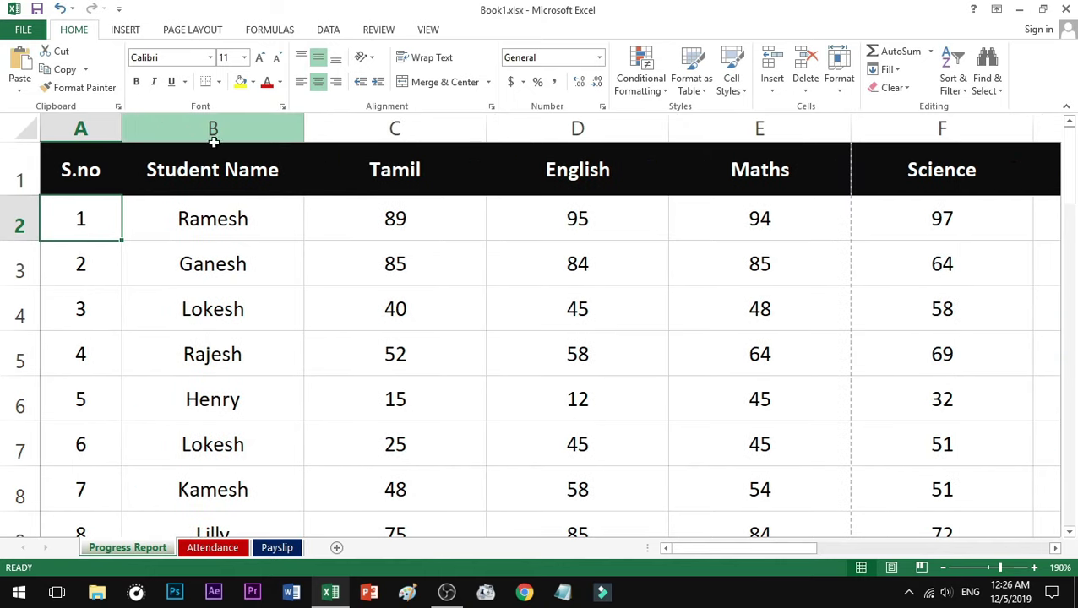
{"action": "left_click_drag", "start_coordinate": [486, 125], "coordinate": [406, 128]}
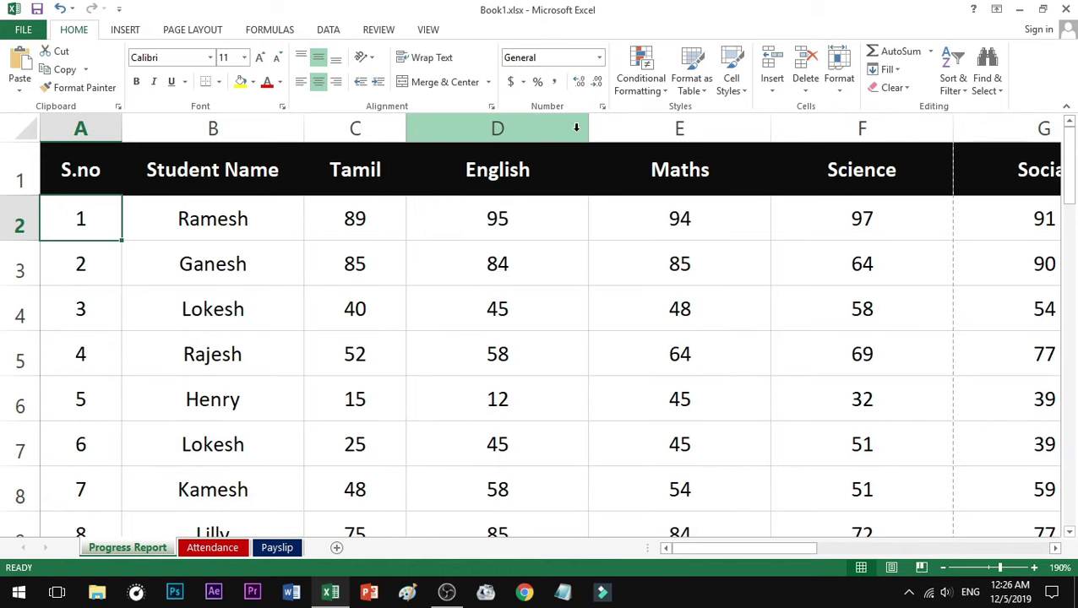
{"action": "left_click_drag", "start_coordinate": [586, 127], "coordinate": [506, 129]}
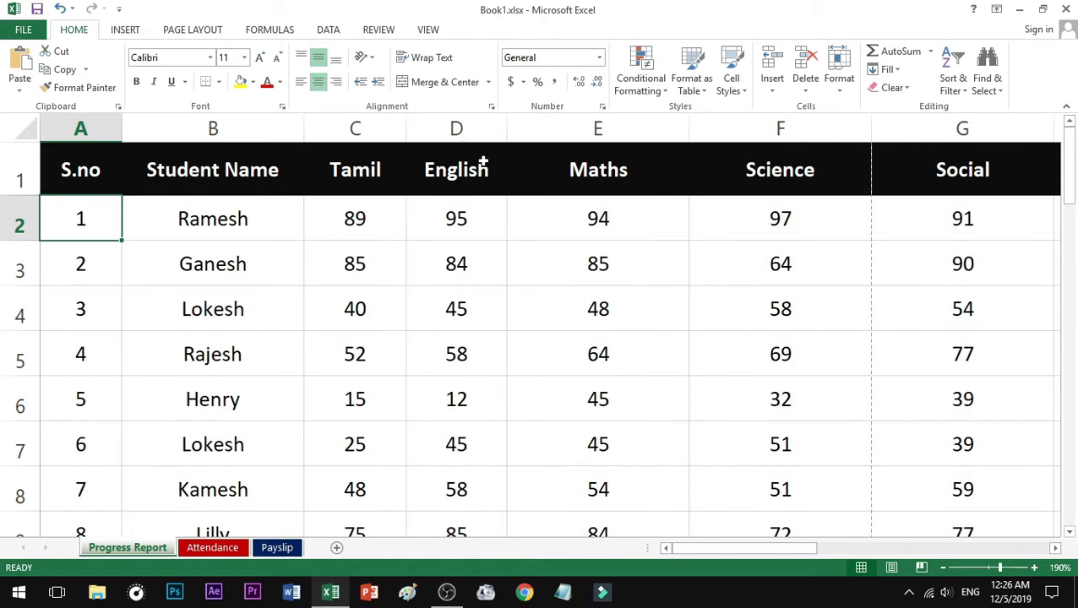
{"action": "left_click_drag", "start_coordinate": [688, 128], "coordinate": [608, 128]}
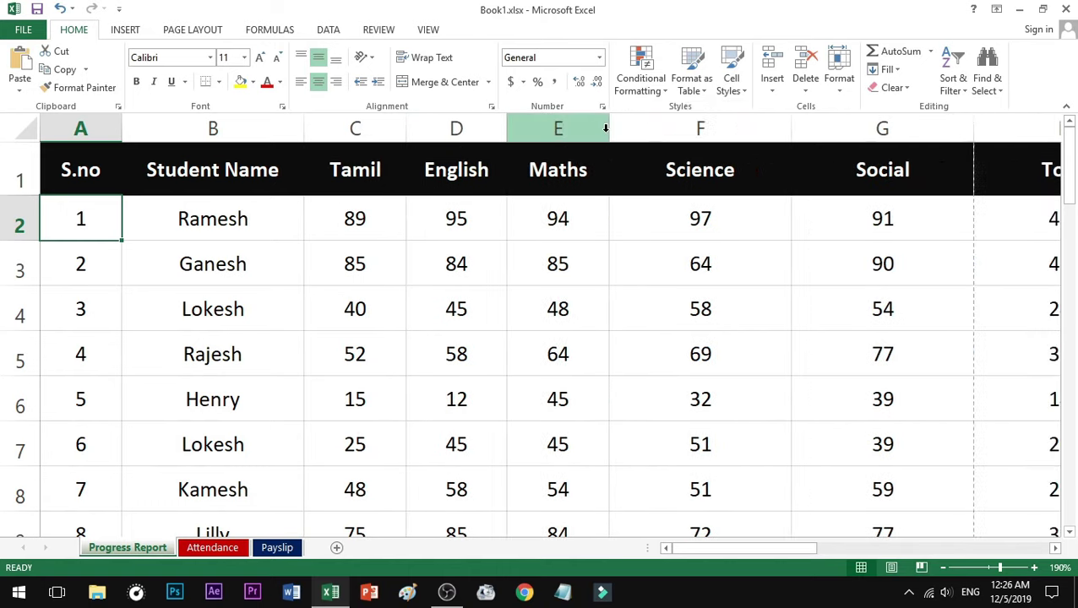
{"action": "left_click_drag", "start_coordinate": [795, 128], "coordinate": [712, 128]}
{"action": "left_click_drag", "start_coordinate": [899, 131], "coordinate": [809, 131]}
Narrow the Total, Average, Result, Rank, Grade and Scholar columns
{"action": "scroll", "coordinate": [681, 408], "scroll_direction": "down", "scroll_amount": 3}
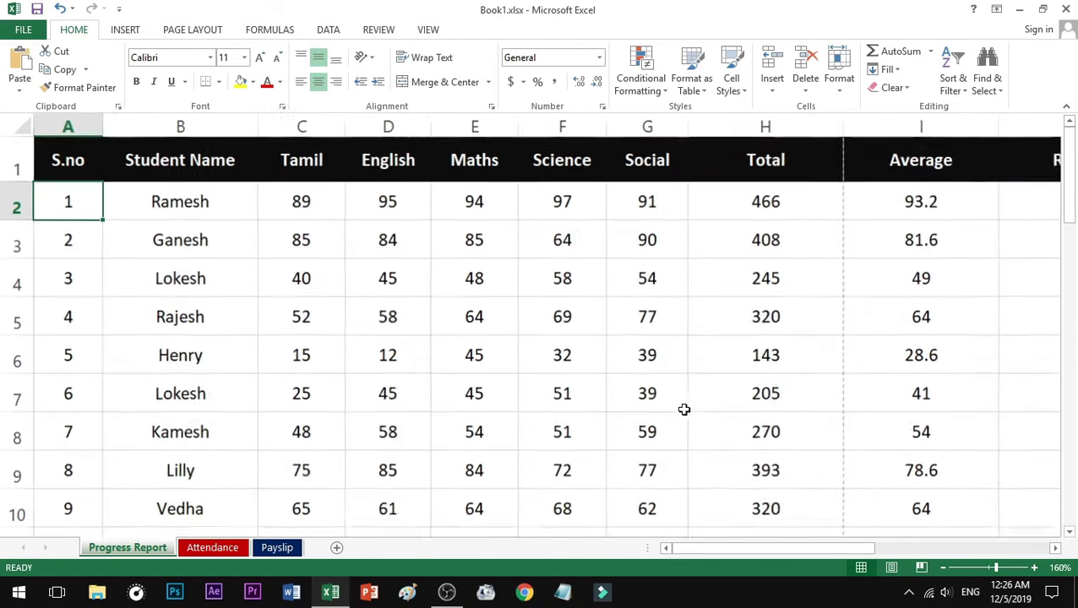
{"action": "left_click_drag", "start_coordinate": [754, 119], "coordinate": [698, 119]}
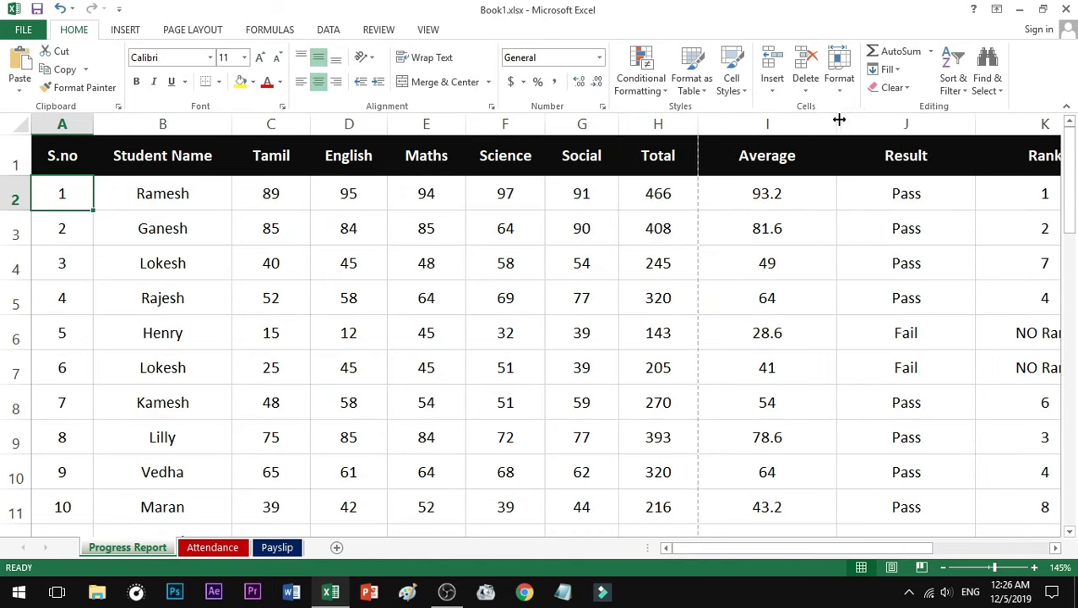
{"action": "left_click_drag", "start_coordinate": [836, 120], "coordinate": [789, 120]}
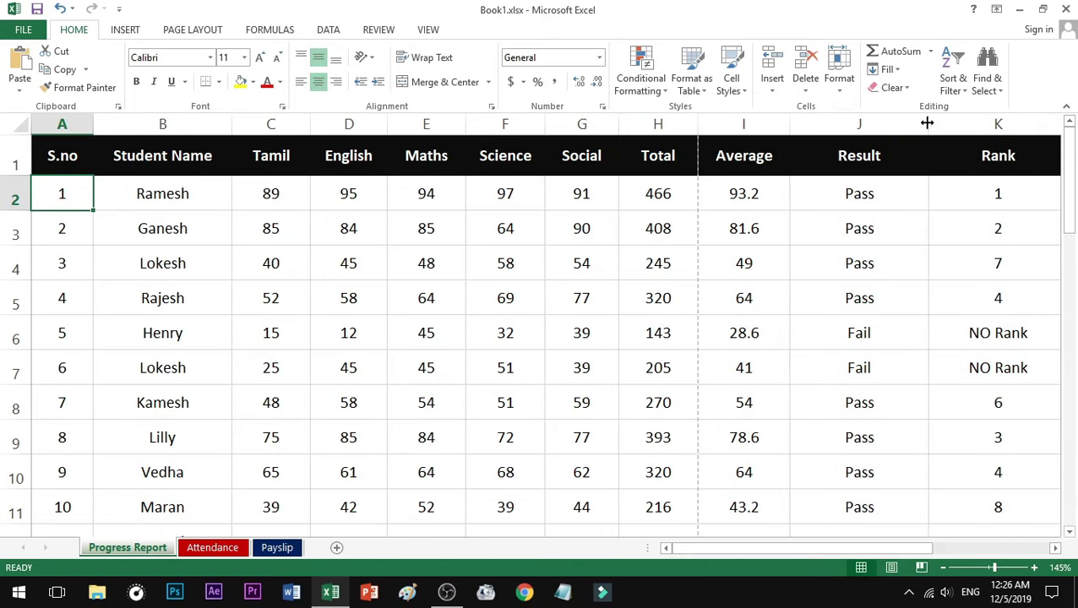
{"action": "left_click_drag", "start_coordinate": [925, 120], "coordinate": [888, 124]}
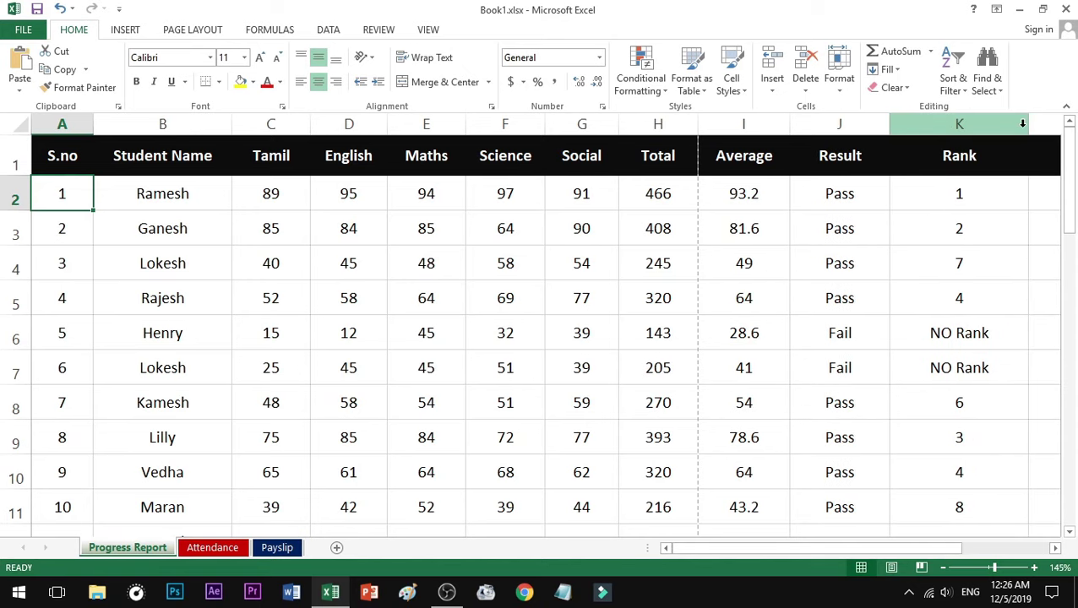
{"action": "left_click_drag", "start_coordinate": [1028, 122], "coordinate": [973, 123]}
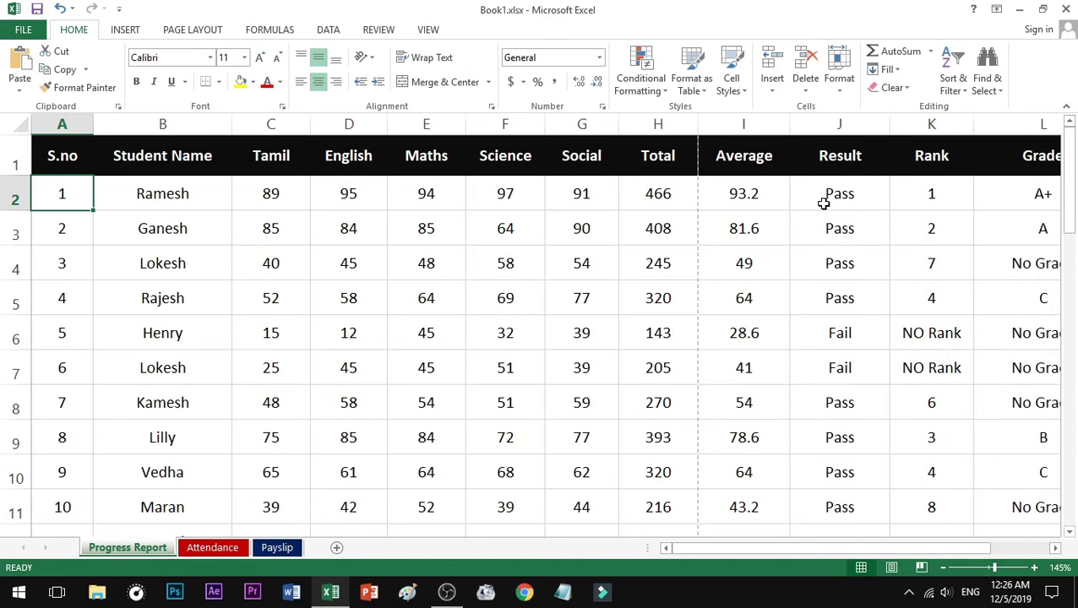
{"action": "scroll", "coordinate": [822, 205], "scroll_direction": "down", "scroll_amount": 2}
{"action": "left_click_drag", "start_coordinate": [884, 123], "coordinate": [847, 122]}
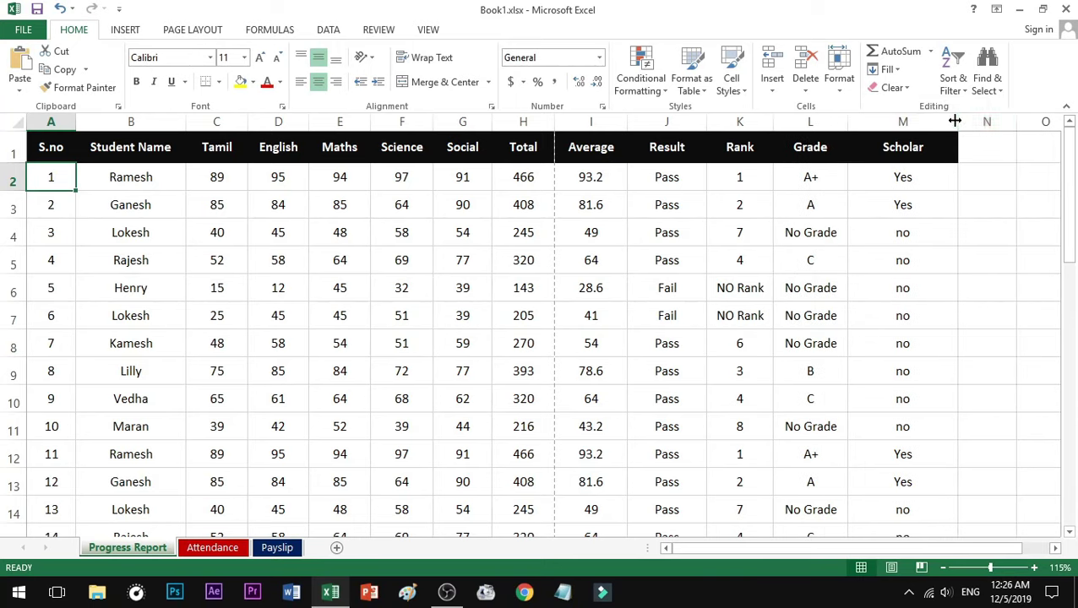
{"action": "left_click_drag", "start_coordinate": [958, 123], "coordinate": [921, 123]}
{"action": "left_click_drag", "start_coordinate": [556, 277], "coordinate": [513, 281]}
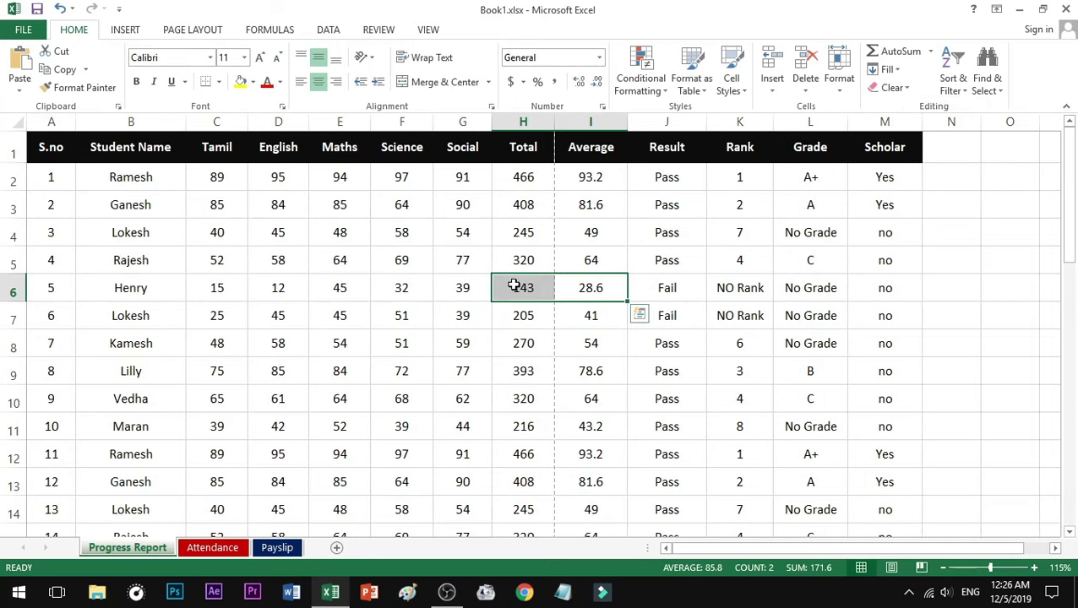
{"action": "left_click", "coordinate": [340, 147]}
{"action": "left_click", "coordinate": [110, 202]}
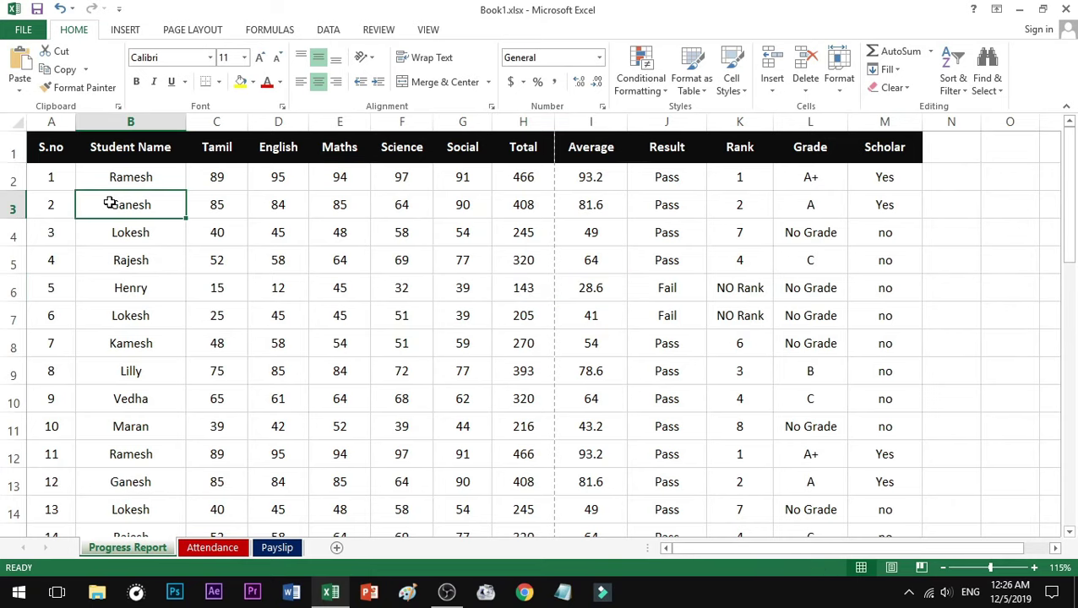
{"action": "key", "text": "ctrl+p"}
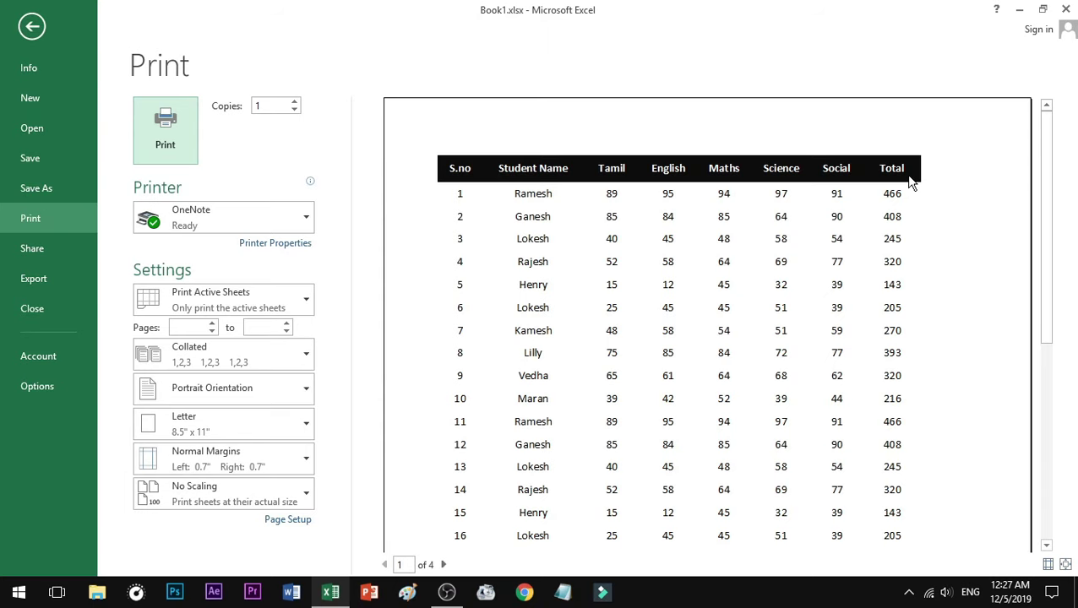
{"action": "key", "text": "Escape"}
{"action": "left_click", "coordinate": [494, 259]}
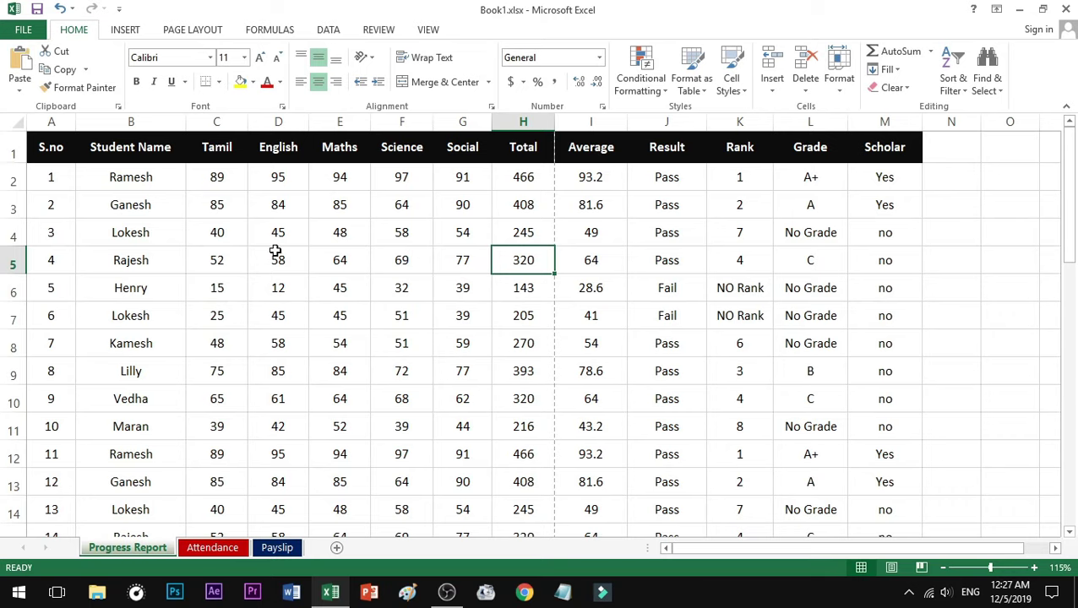
Look over the marks in the student table, then bring up the View ribbon options
{"action": "left_click", "coordinate": [217, 251]}
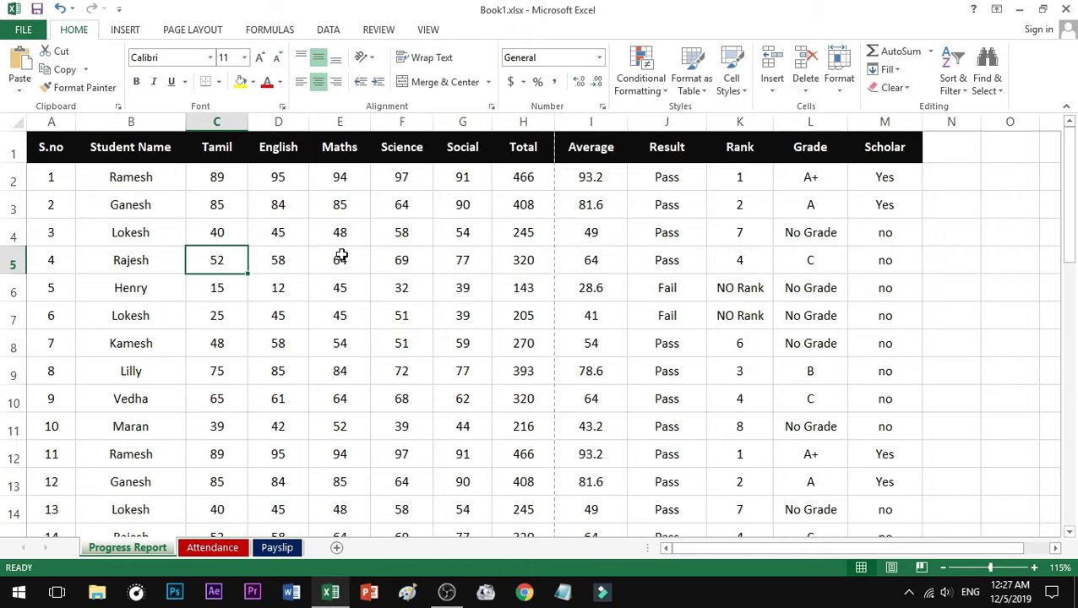
{"action": "scroll", "coordinate": [342, 258], "scroll_direction": "down", "scroll_amount": 6, "text": "ctrl"}
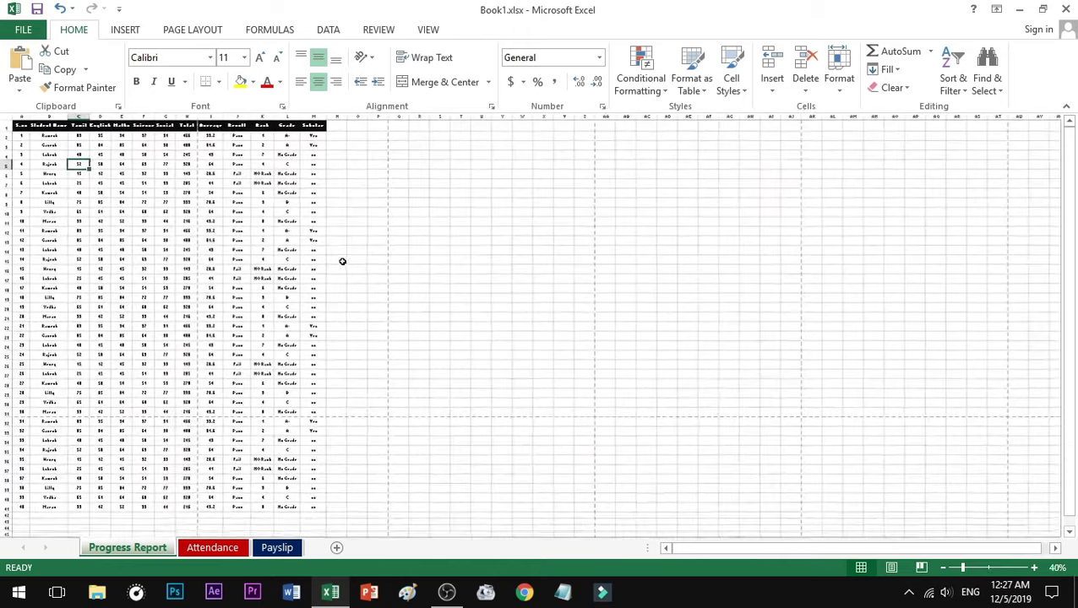
{"action": "scroll", "coordinate": [342, 261], "scroll_direction": "up", "scroll_amount": 1, "text": "ctrl"}
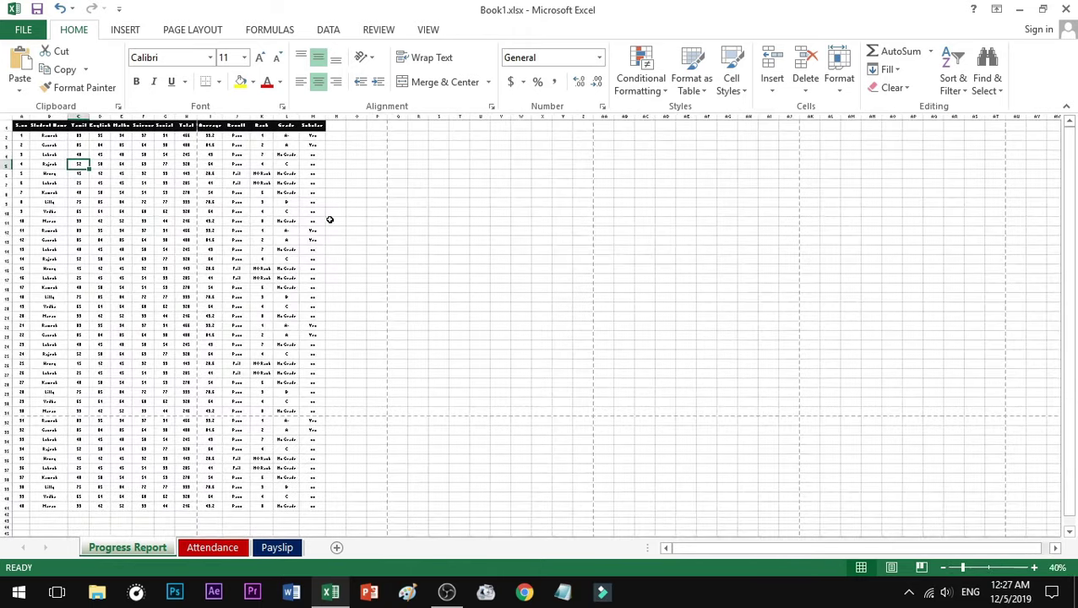
{"action": "left_click", "coordinate": [726, 298]}
{"action": "left_click", "coordinate": [145, 241]}
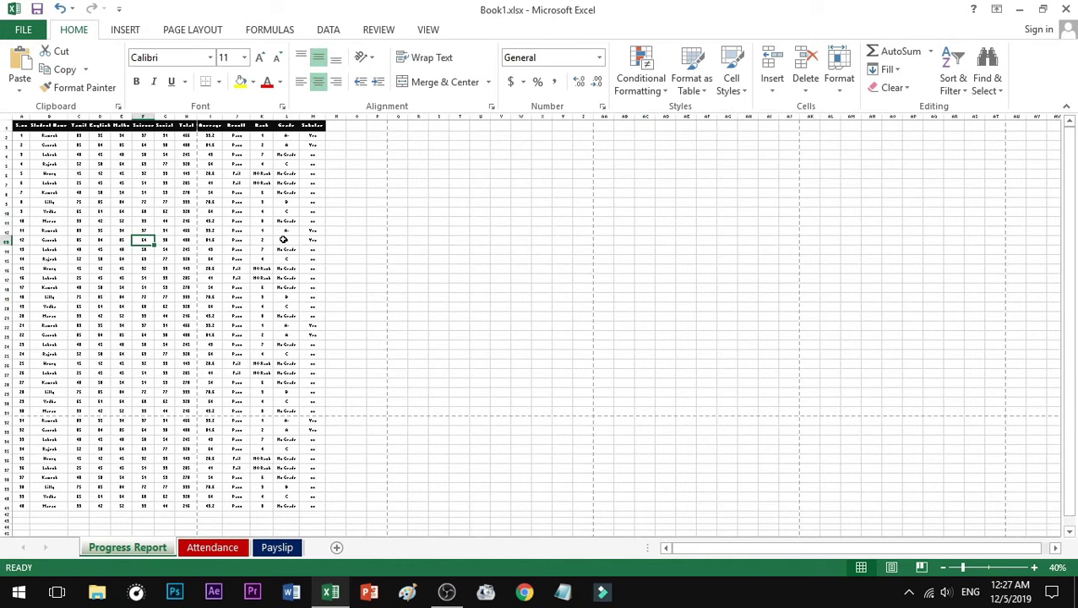
{"action": "scroll", "coordinate": [283, 245], "scroll_direction": "down", "scroll_amount": 10}
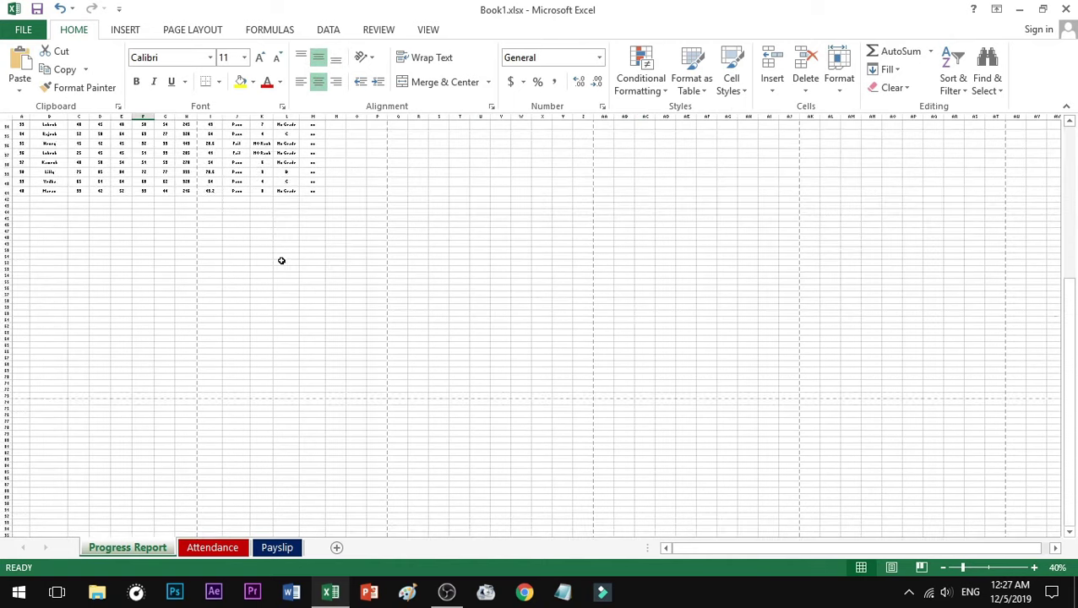
{"action": "scroll", "coordinate": [281, 259], "scroll_direction": "up", "scroll_amount": 10}
{"action": "scroll", "coordinate": [129, 187], "scroll_direction": "up", "scroll_amount": 5, "text": "ctrl"}
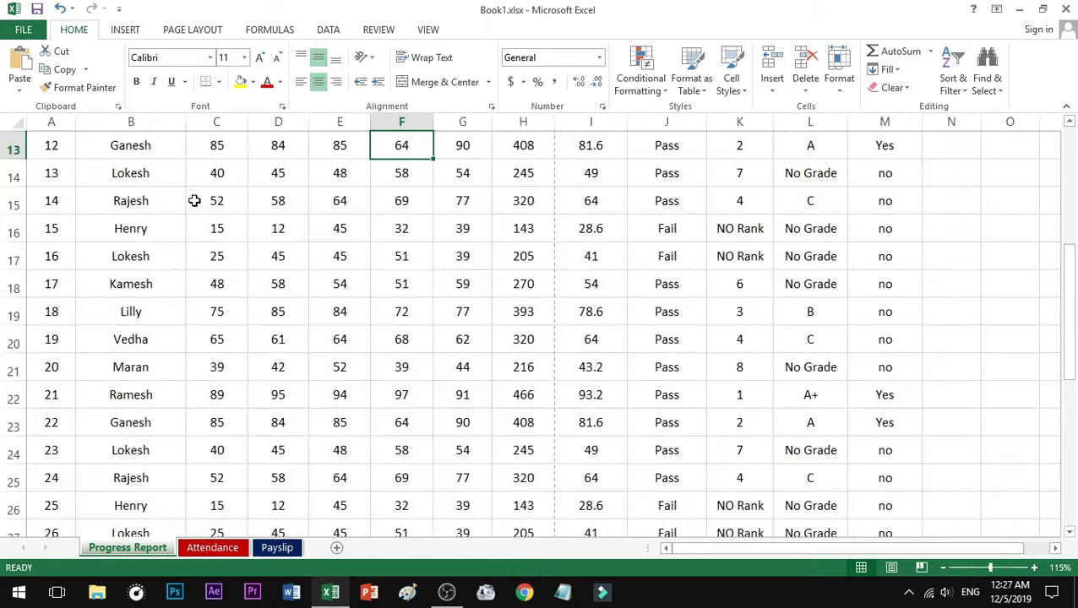
{"action": "scroll", "coordinate": [193, 202], "scroll_direction": "up", "scroll_amount": 4}
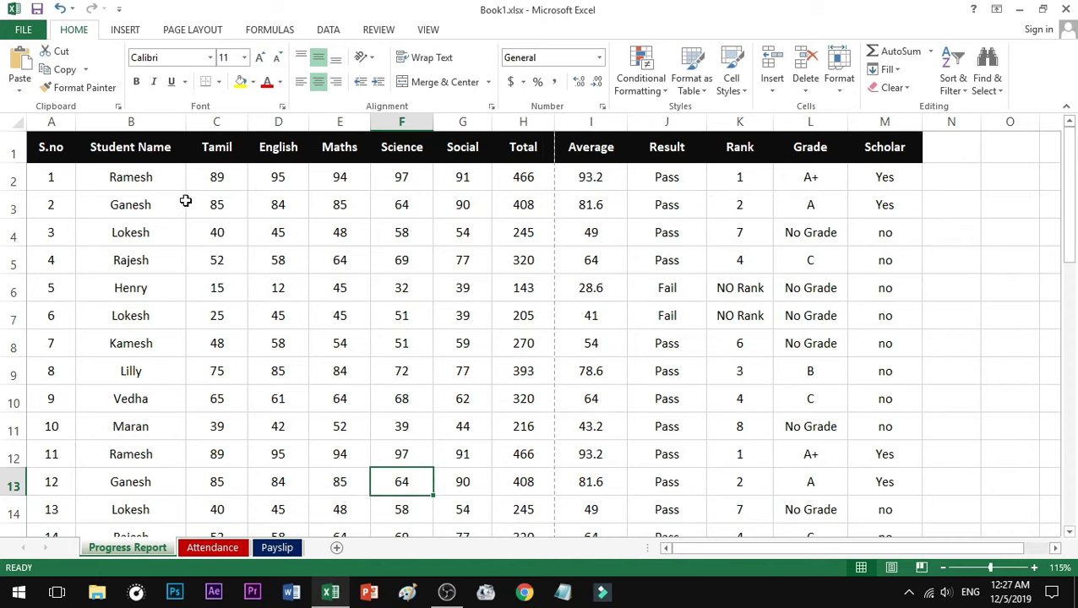
{"action": "left_click", "coordinate": [230, 242]}
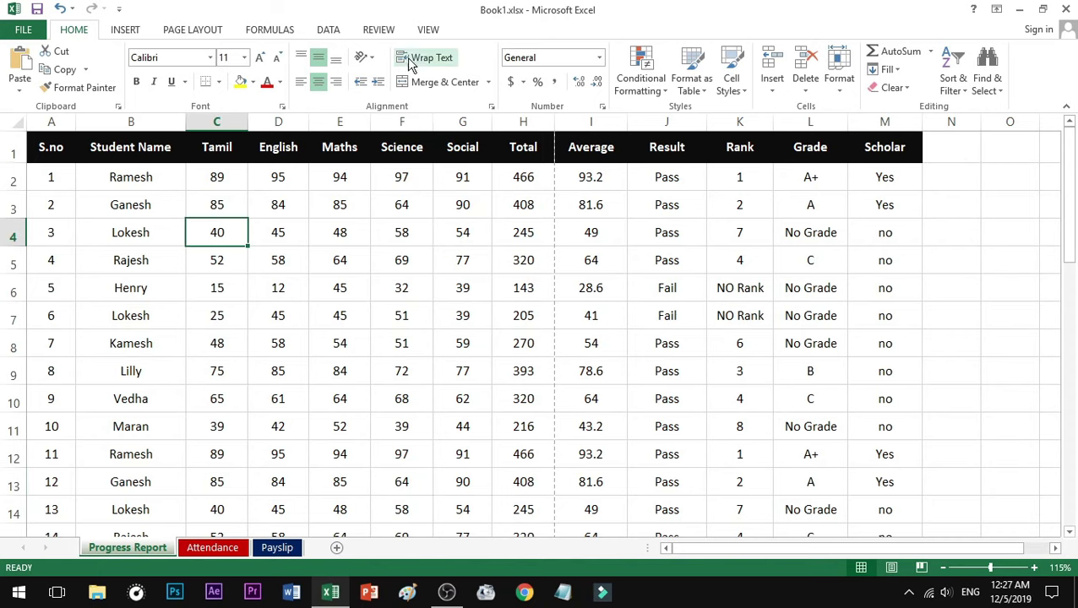
{"action": "left_click", "coordinate": [428, 31]}
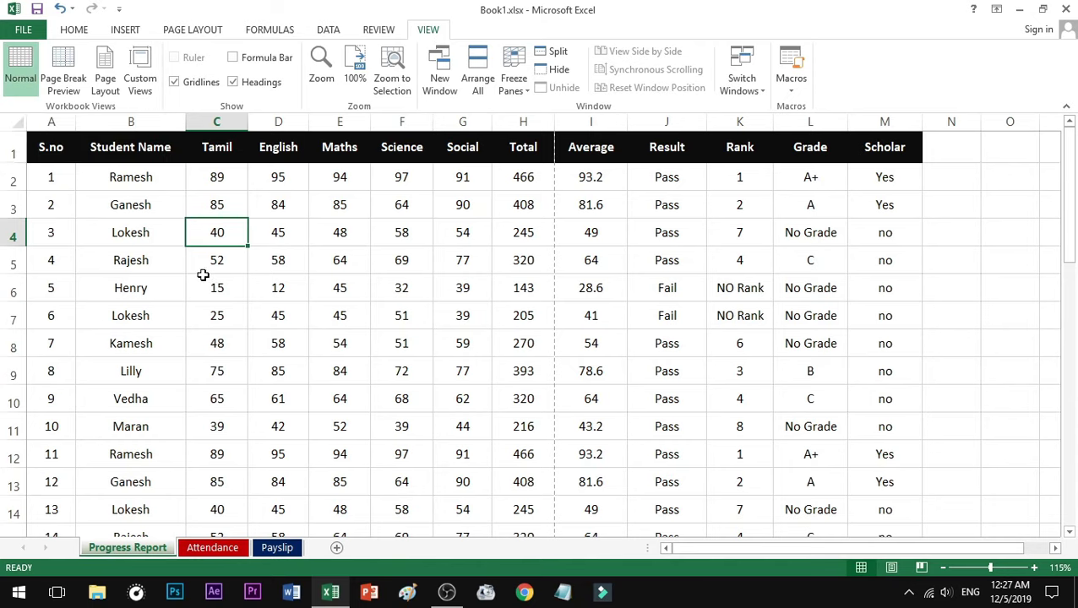
{"action": "scroll", "coordinate": [201, 275], "scroll_direction": "up", "scroll_amount": 2, "text": "ctrl"}
{"action": "scroll", "coordinate": [200, 274], "scroll_direction": "up", "scroll_amount": 1}
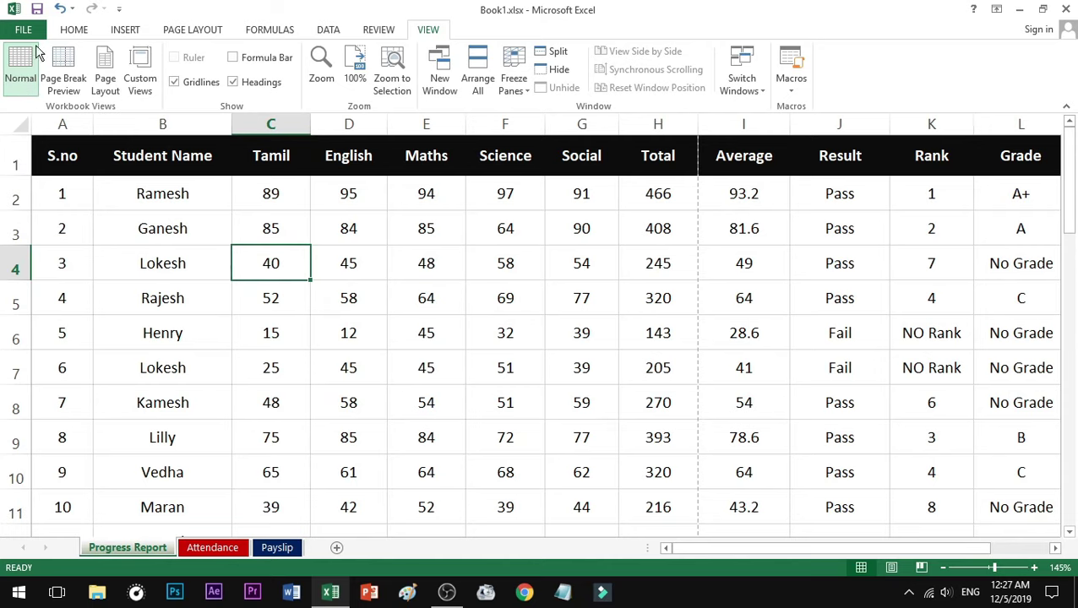
Switch to Page Layout view and inspect how the table splits across 4 printed pages
{"action": "left_click", "coordinate": [106, 63]}
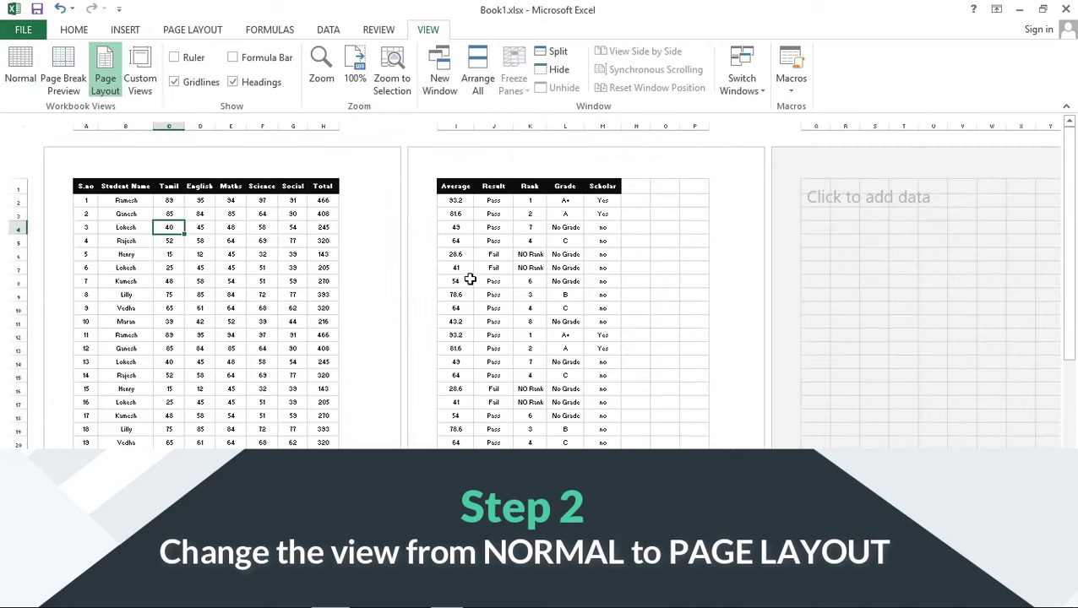
{"action": "scroll", "coordinate": [465, 269], "scroll_direction": "down", "scroll_amount": 5}
{"action": "scroll", "coordinate": [465, 269], "scroll_direction": "down", "scroll_amount": 3}
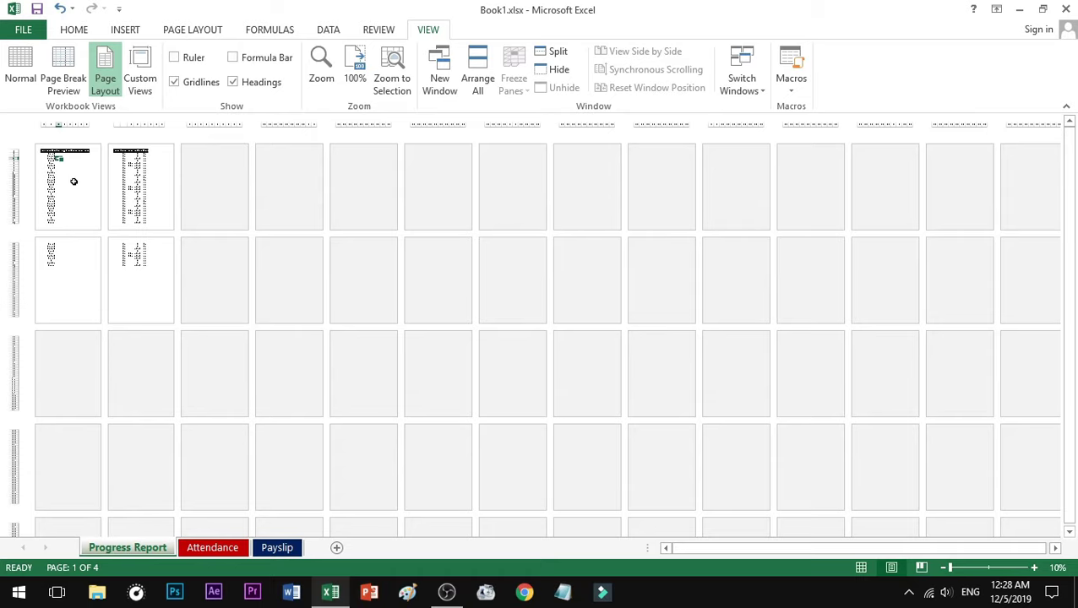
{"action": "scroll", "coordinate": [136, 187], "scroll_direction": "up", "scroll_amount": 5}
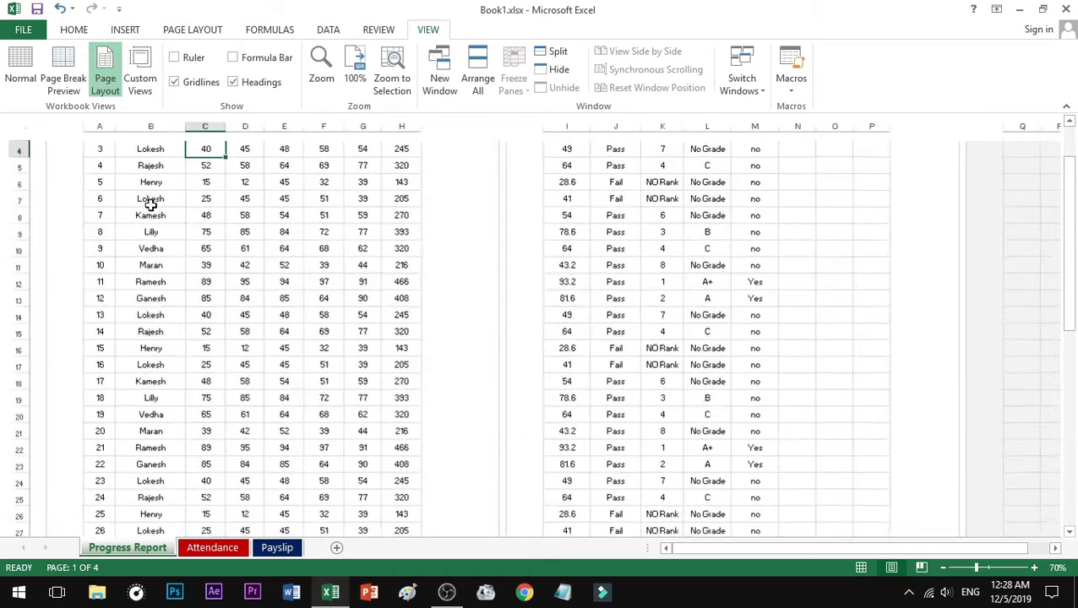
{"action": "left_click", "coordinate": [241, 232]}
{"action": "left_click", "coordinate": [644, 271]}
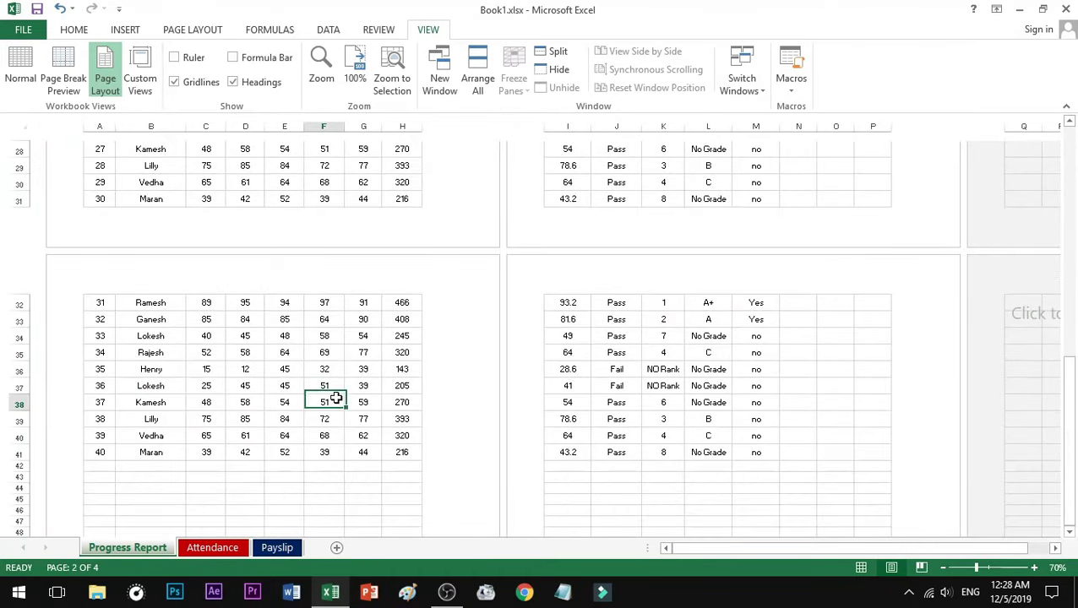
{"action": "left_click", "coordinate": [628, 365]}
{"action": "scroll", "coordinate": [627, 365], "scroll_direction": "up", "scroll_amount": 3}
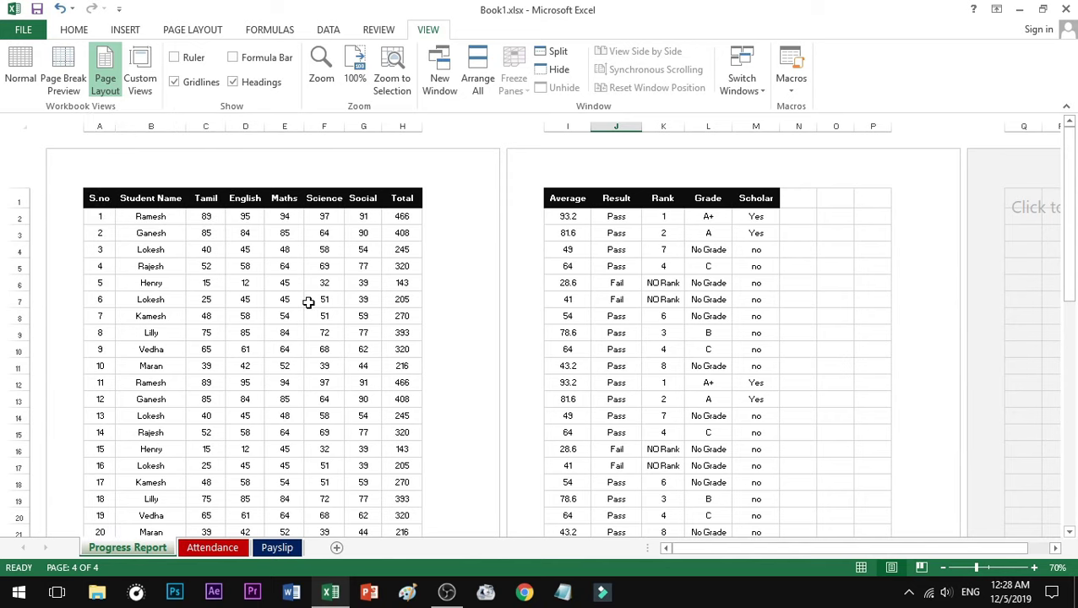
{"action": "left_click_drag", "start_coordinate": [305, 302], "coordinate": [289, 300]}
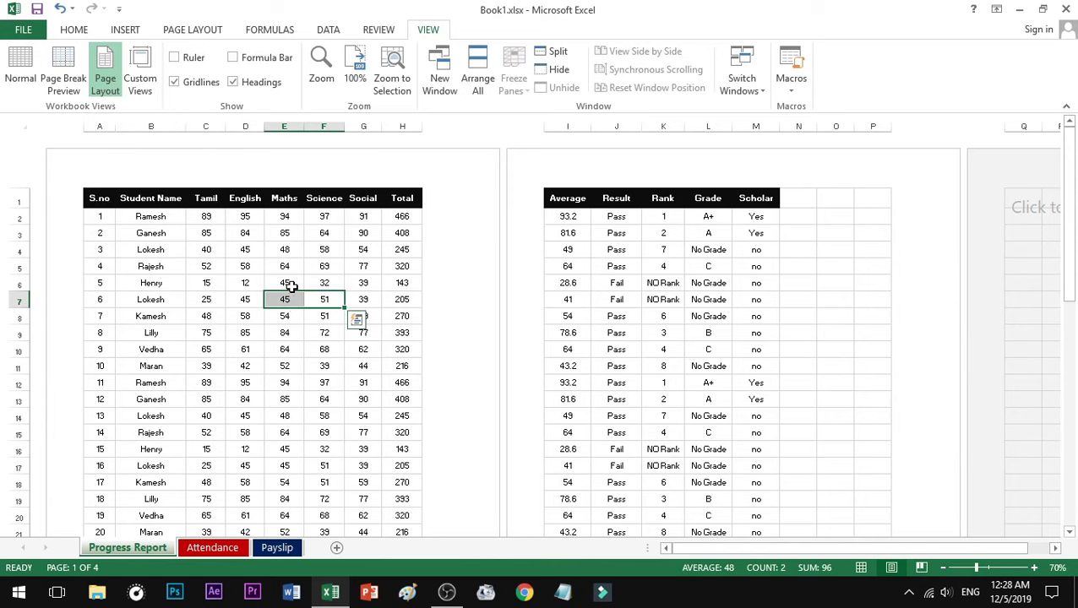
{"action": "scroll", "coordinate": [290, 287], "scroll_direction": "up", "scroll_amount": 1}
{"action": "left_click", "coordinate": [234, 245]}
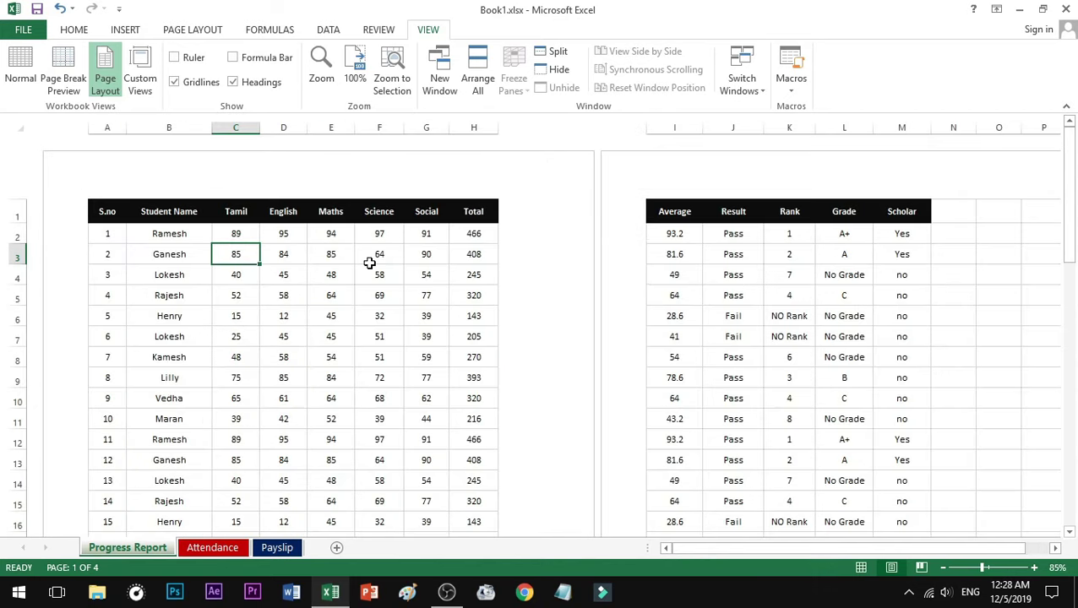
{"action": "scroll", "coordinate": [414, 292], "scroll_direction": "down", "scroll_amount": 1}
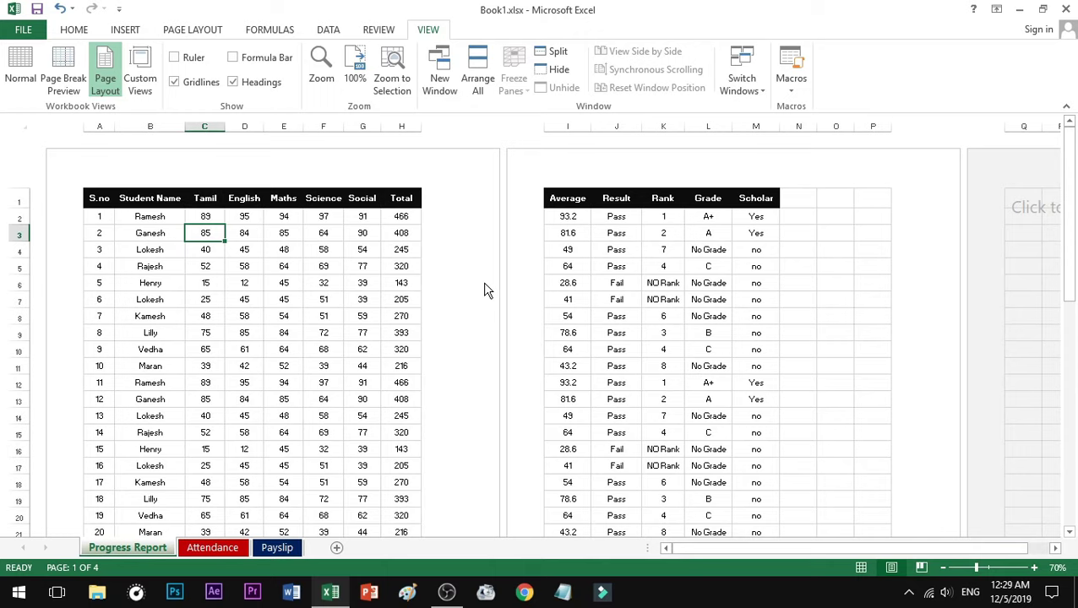
Change the Progress Report paper size from the Size list to A4
{"action": "left_click", "coordinate": [284, 268]}
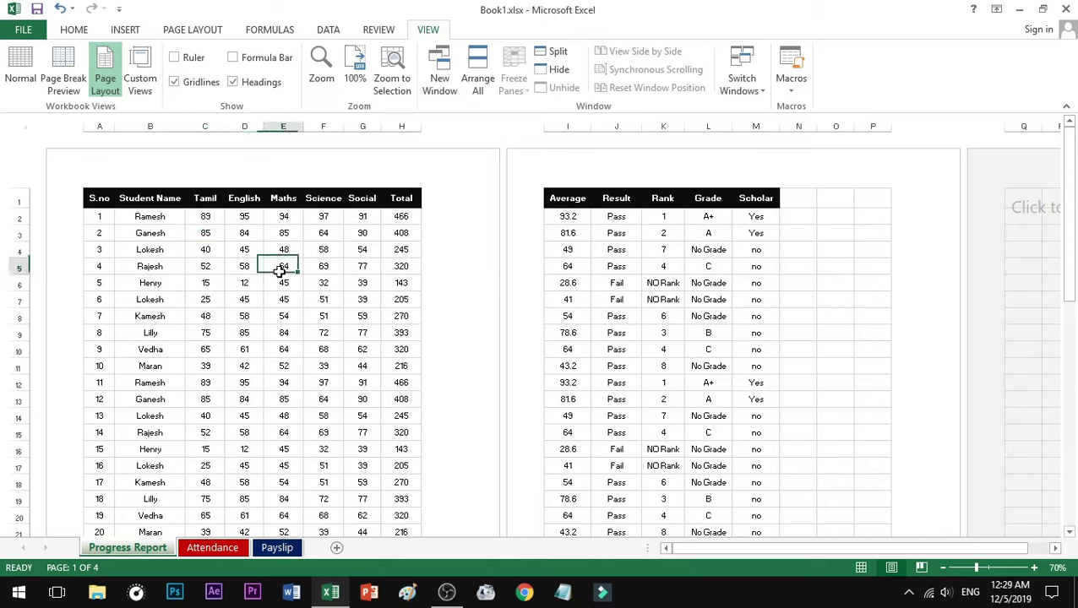
{"action": "left_click", "coordinate": [190, 31]}
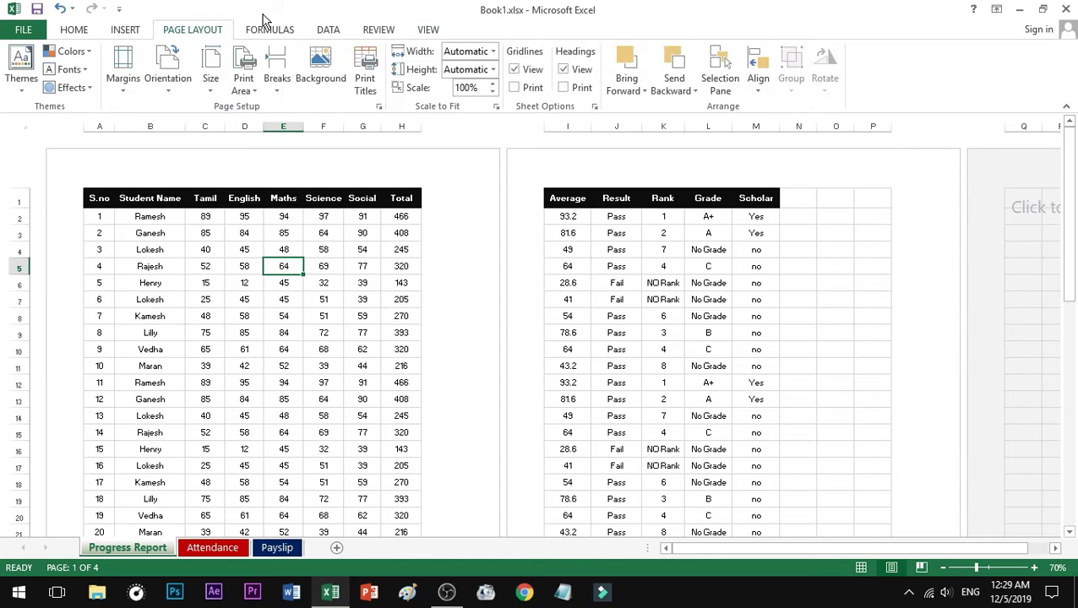
{"action": "left_click", "coordinate": [215, 86]}
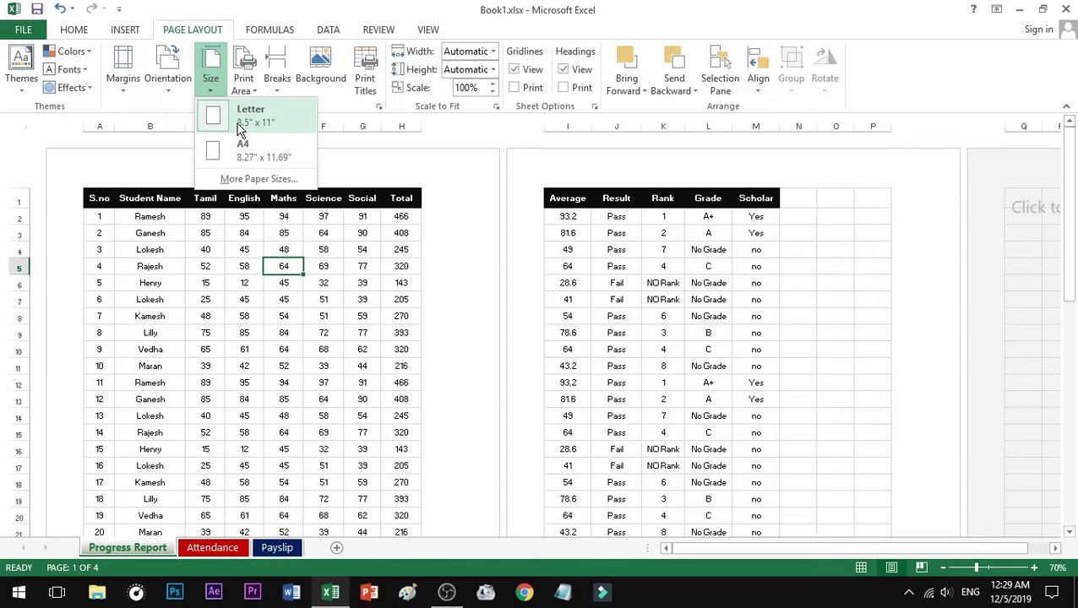
{"action": "left_click", "coordinate": [268, 155]}
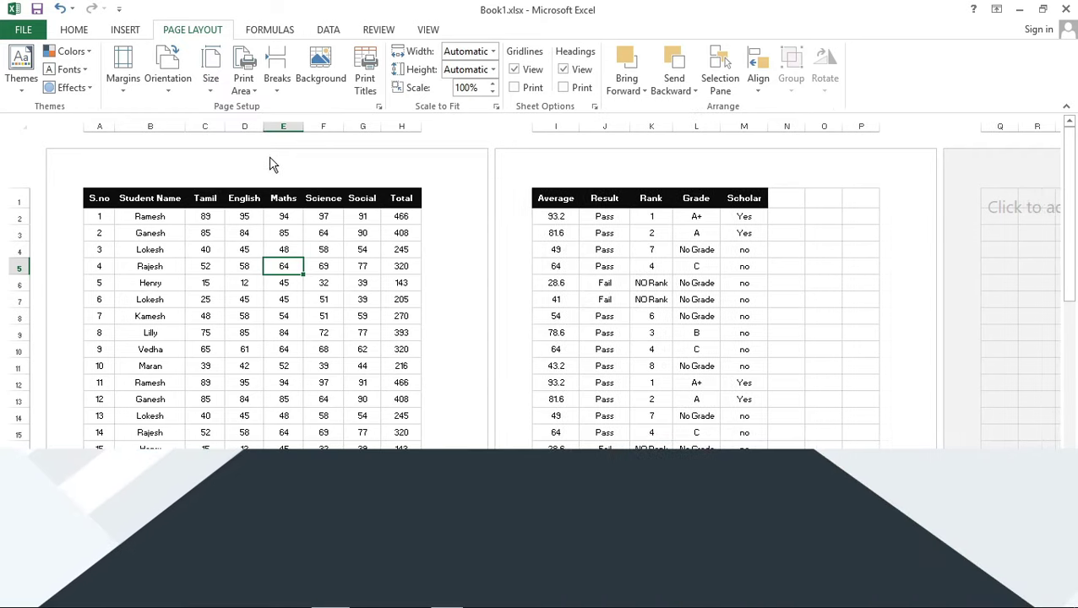
{"action": "left_click", "coordinate": [279, 283]}
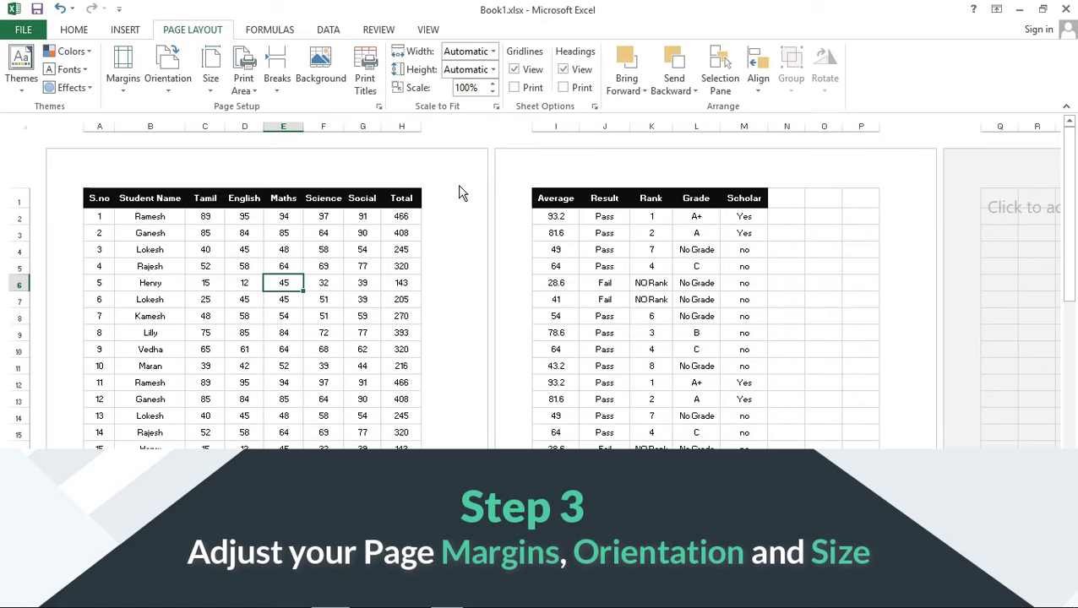
{"action": "scroll", "coordinate": [164, 248], "scroll_direction": "down", "scroll_amount": 10}
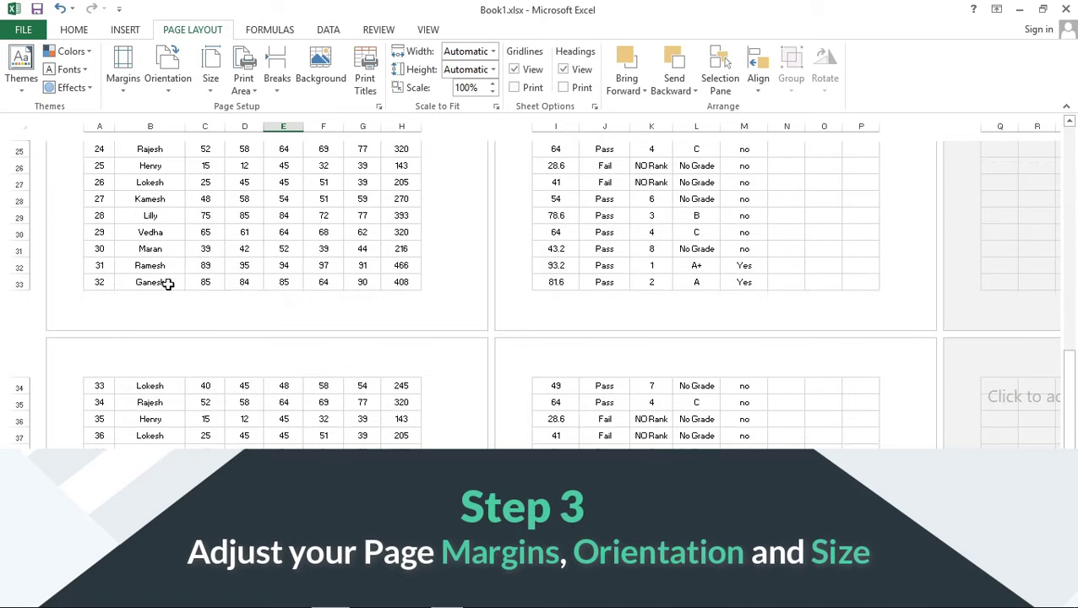
{"action": "scroll", "coordinate": [233, 282], "scroll_direction": "up", "scroll_amount": 10}
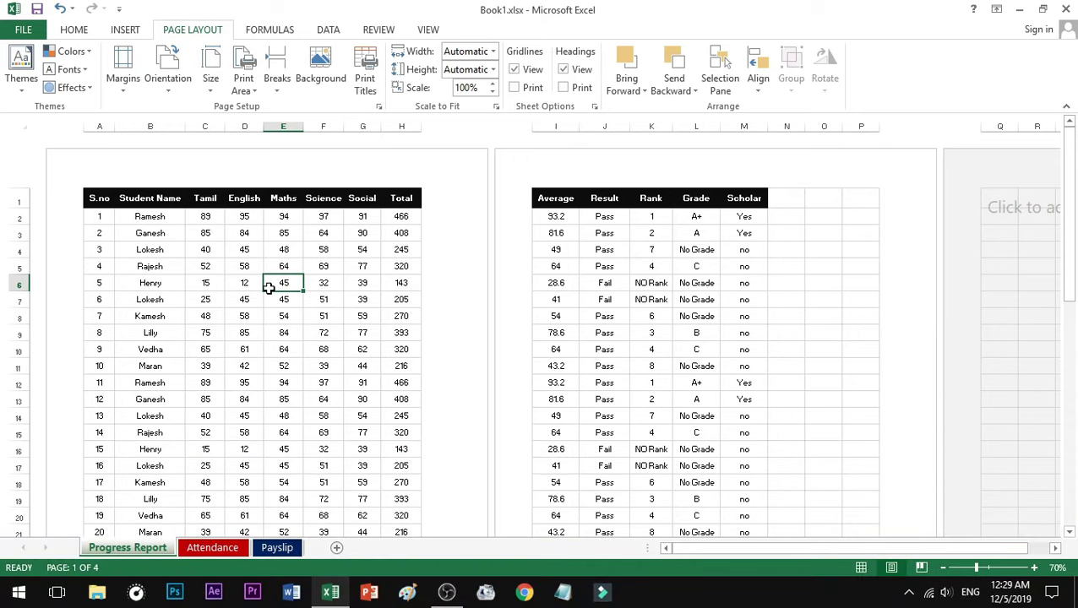
{"action": "left_click", "coordinate": [124, 84]}
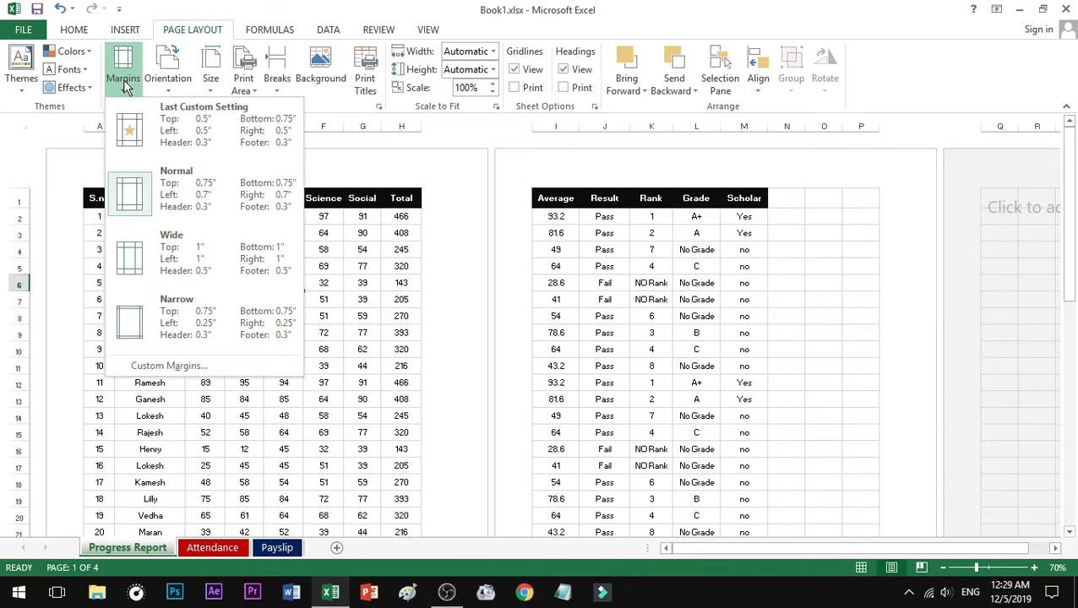
Apply the Narrow margin preset, bringing the Average column onto page one
{"action": "left_click", "coordinate": [180, 317]}
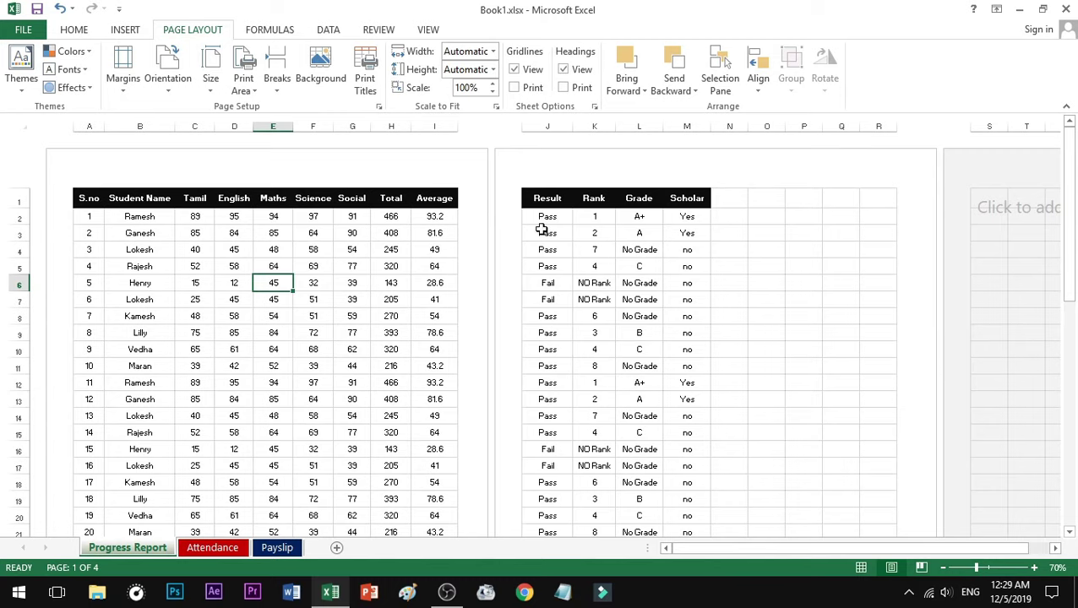
{"action": "left_click", "coordinate": [348, 233]}
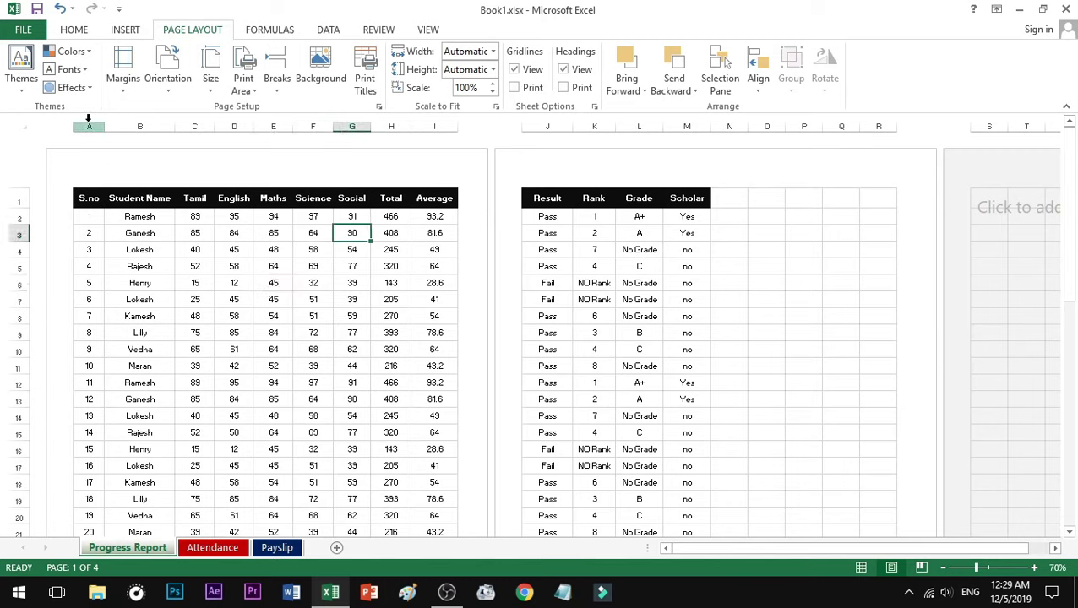
{"action": "left_click", "coordinate": [93, 199]}
{"action": "left_click", "coordinate": [144, 199]}
{"action": "left_click", "coordinate": [229, 201]}
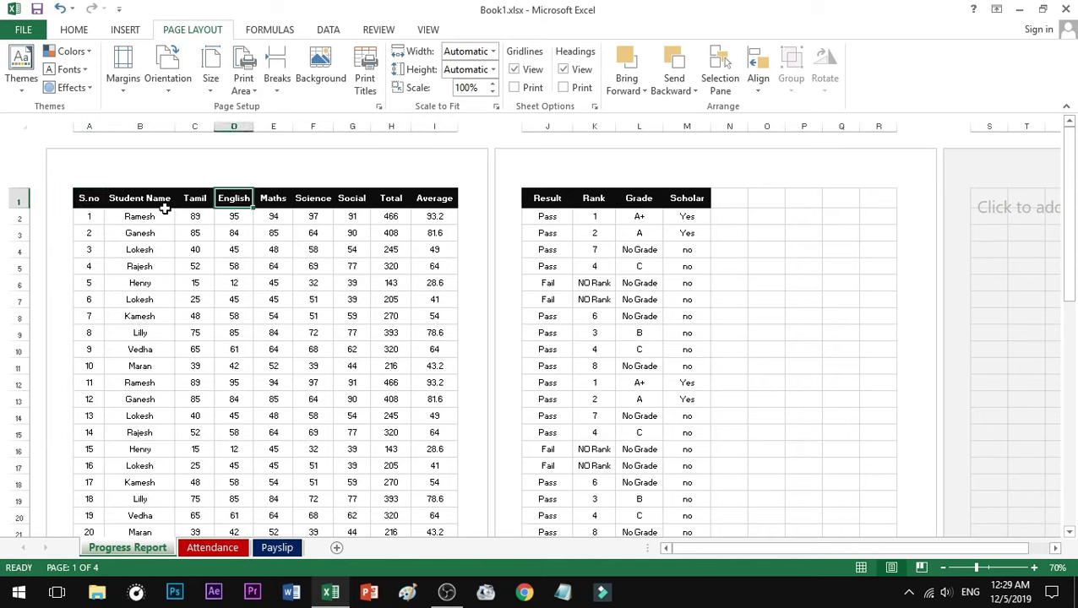
{"action": "left_click", "coordinate": [171, 79]}
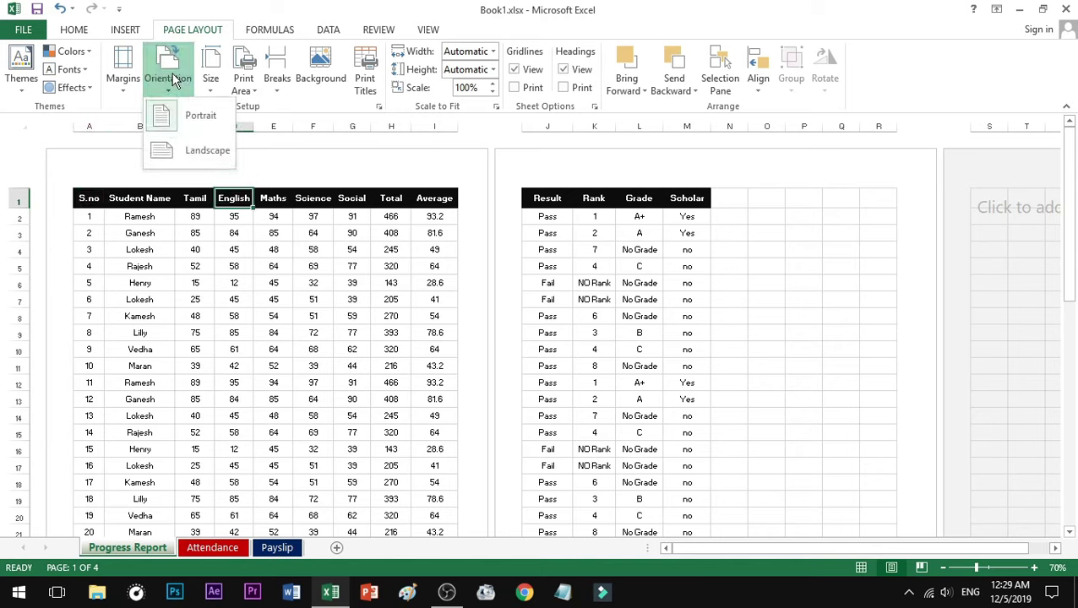
{"action": "left_click", "coordinate": [308, 300]}
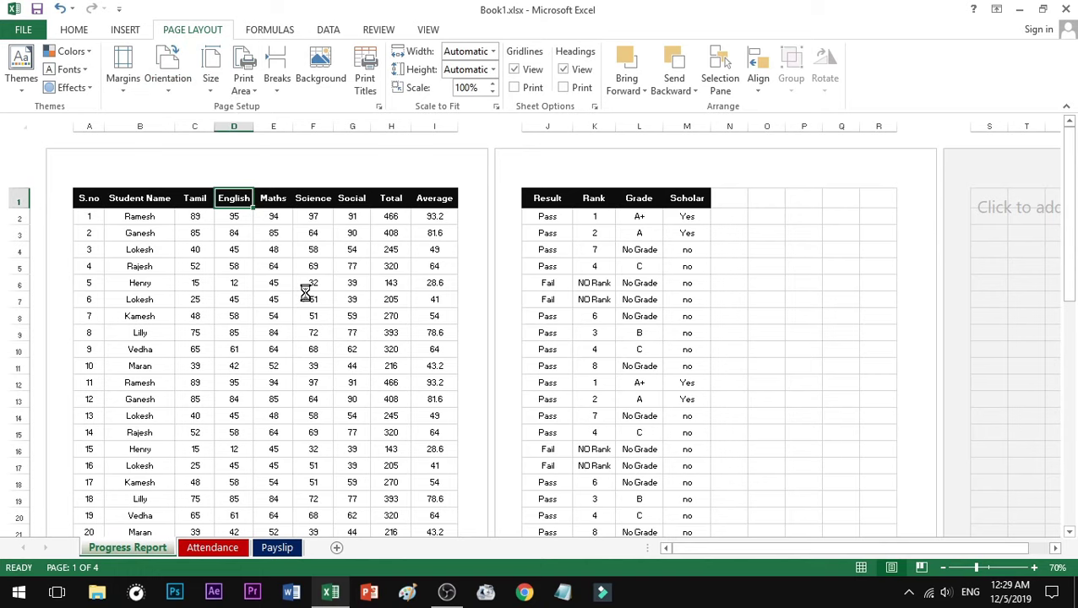
{"action": "scroll", "coordinate": [307, 298], "scroll_direction": "down", "scroll_amount": 2}
{"action": "left_click_drag", "start_coordinate": [222, 187], "coordinate": [214, 448]}
{"action": "left_click", "coordinate": [172, 94]}
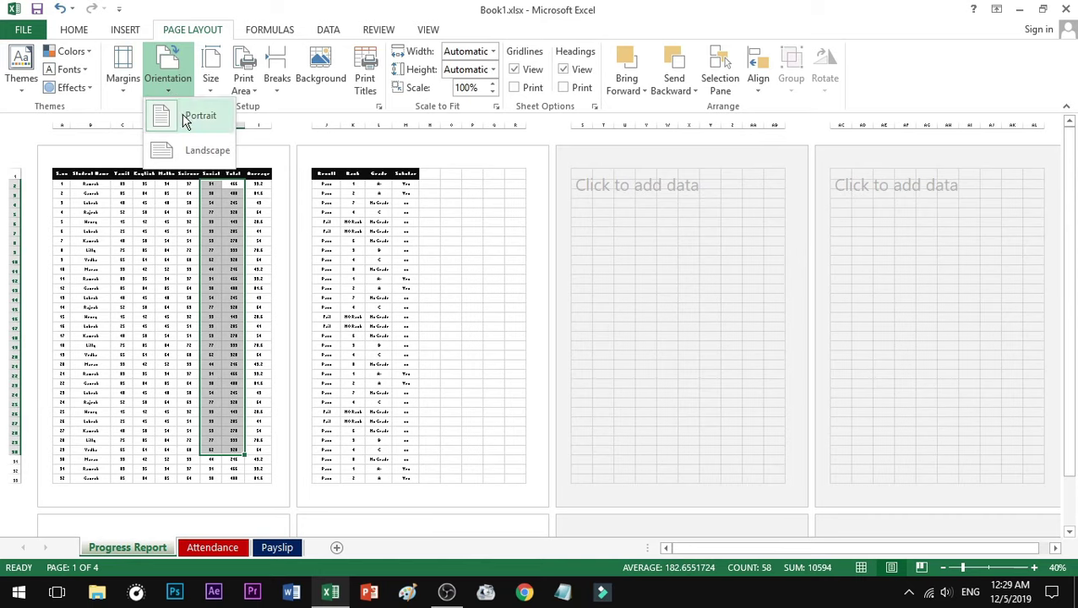
{"action": "left_click", "coordinate": [176, 245]}
{"action": "left_click_drag", "start_coordinate": [189, 192], "coordinate": [188, 434]}
{"action": "left_click", "coordinate": [145, 260]}
{"action": "left_click_drag", "start_coordinate": [120, 239], "coordinate": [461, 265]}
{"action": "left_click", "coordinate": [94, 260]}
{"action": "scroll", "coordinate": [199, 236], "scroll_direction": "up", "scroll_amount": 1, "text": "ctrl"}
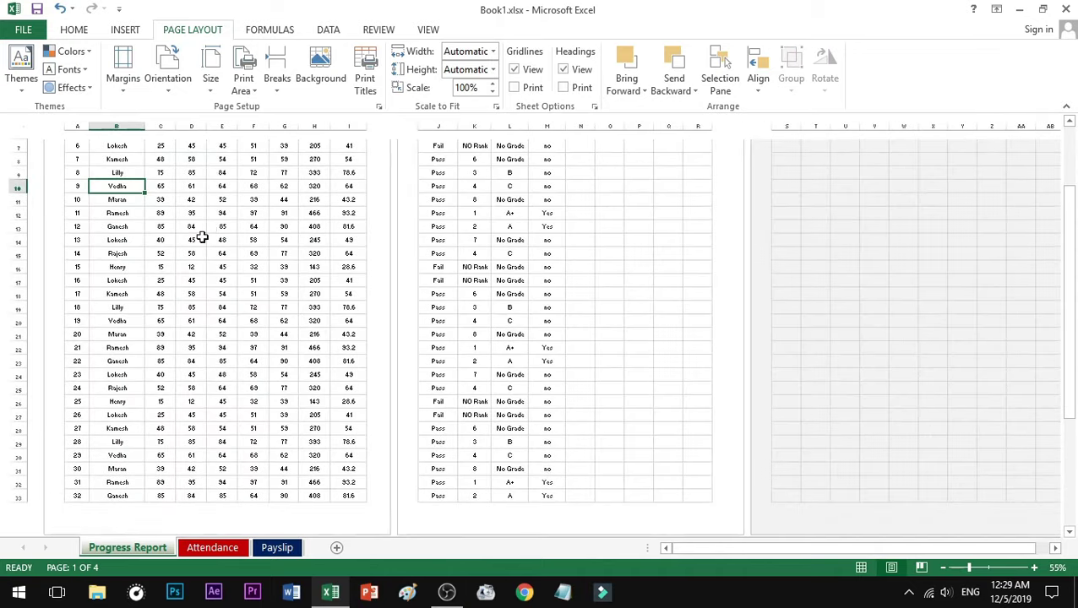
{"action": "left_click", "coordinate": [211, 228]}
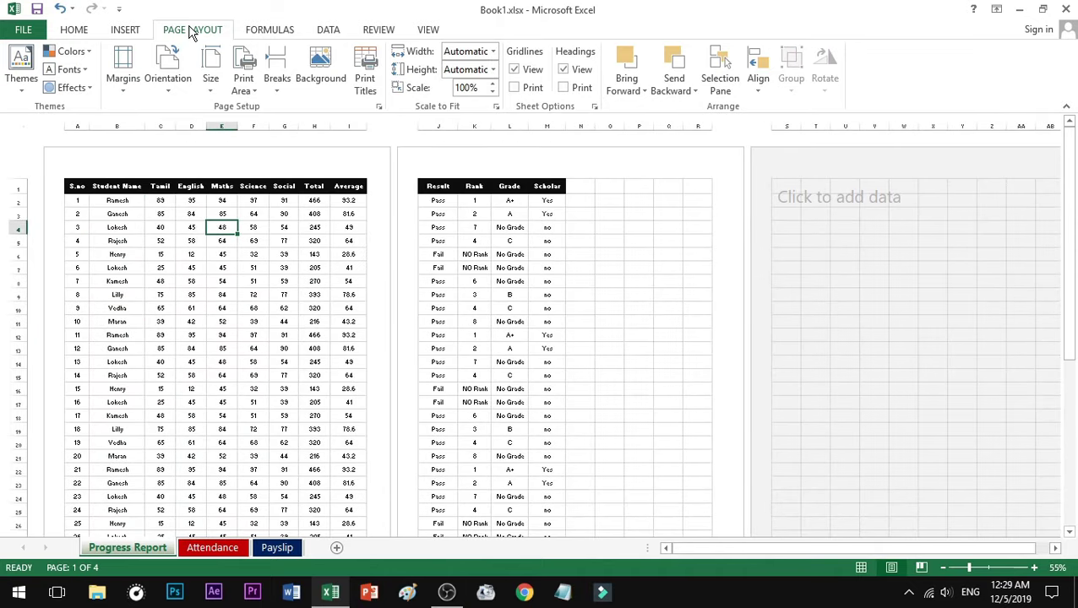
Switch the page orientation to Landscape
{"action": "left_click", "coordinate": [178, 80]}
{"action": "left_click", "coordinate": [205, 150]}
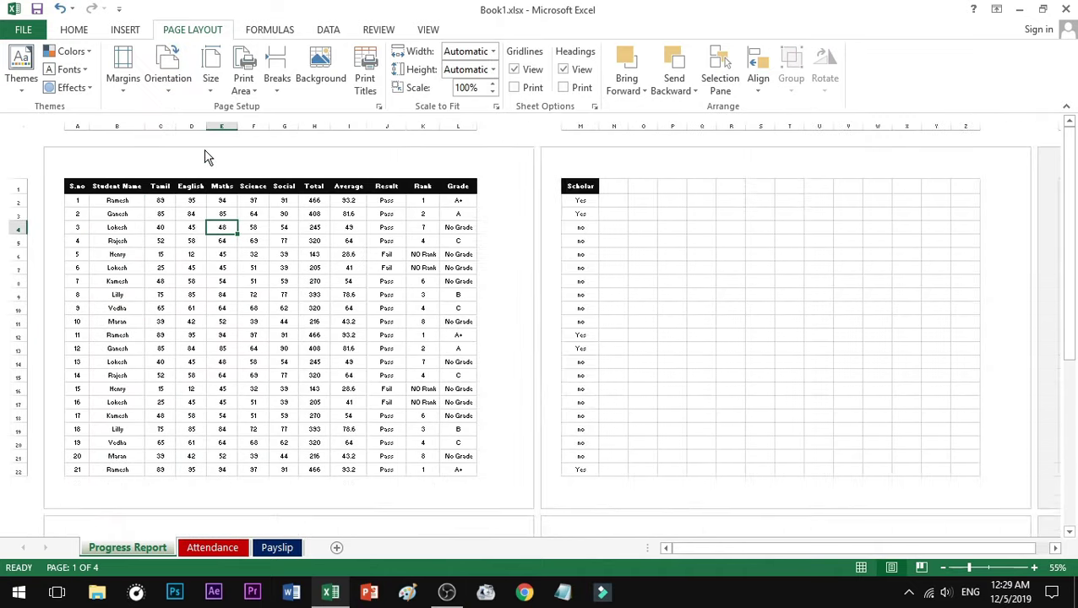
{"action": "left_click", "coordinate": [363, 216]}
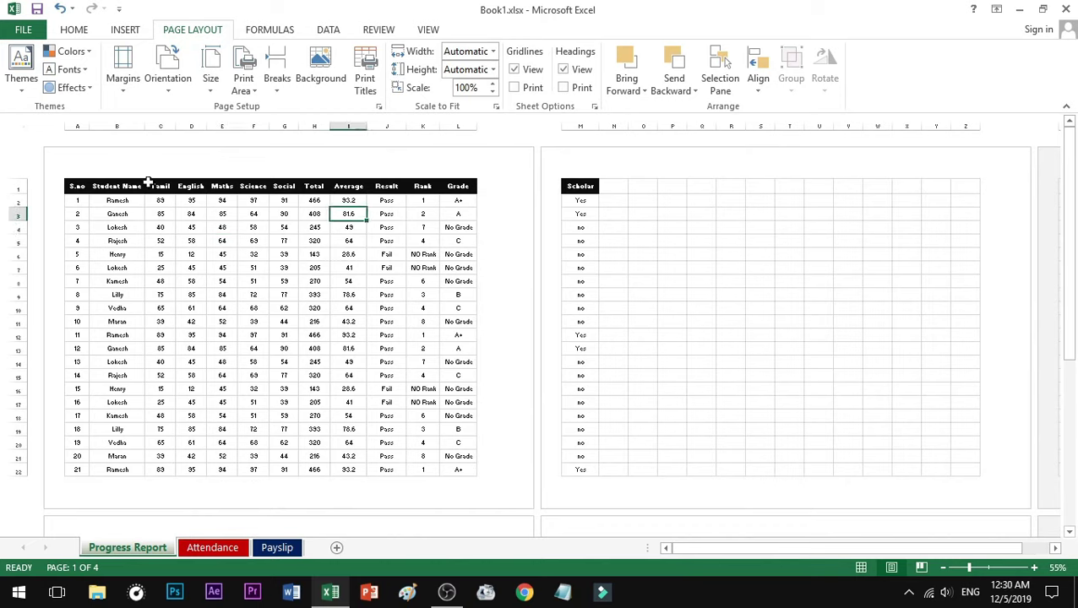
Narrow column A to 0.55 inches and trim another column so Scholar fits on page 1
{"action": "left_click_drag", "start_coordinate": [88, 125], "coordinate": [86, 125]}
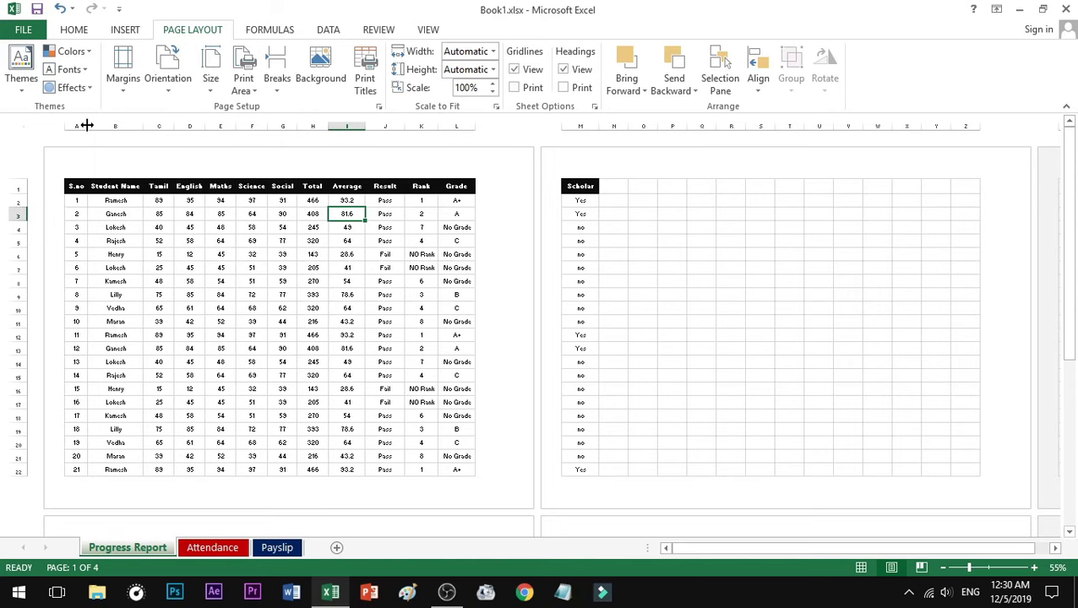
{"action": "left_click_drag", "start_coordinate": [597, 125], "coordinate": [595, 125]}
{"action": "left_click", "coordinate": [429, 336]}
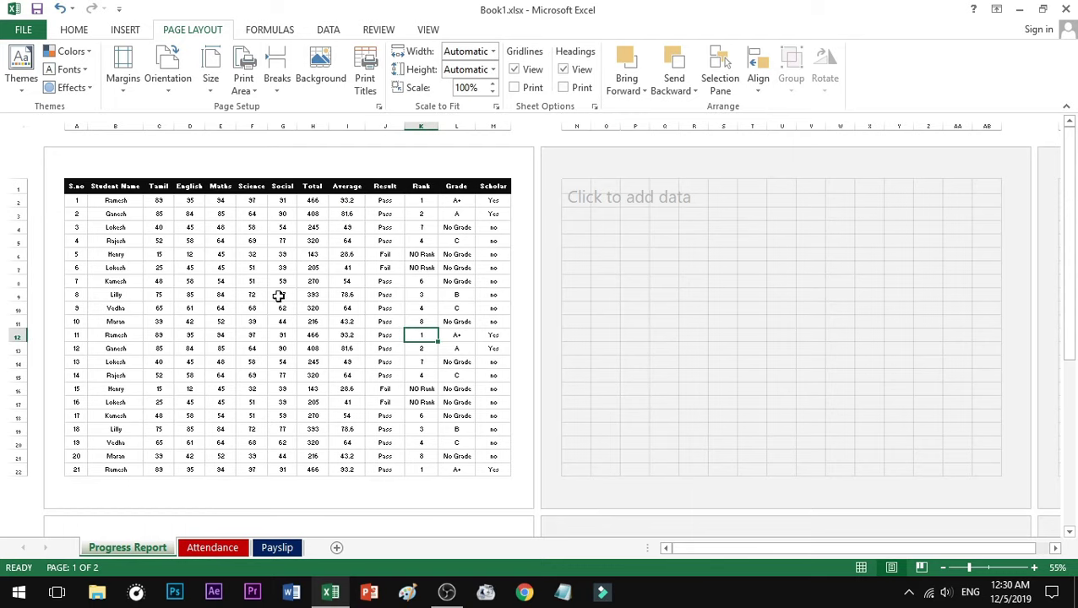
{"action": "left_click", "coordinate": [188, 257]}
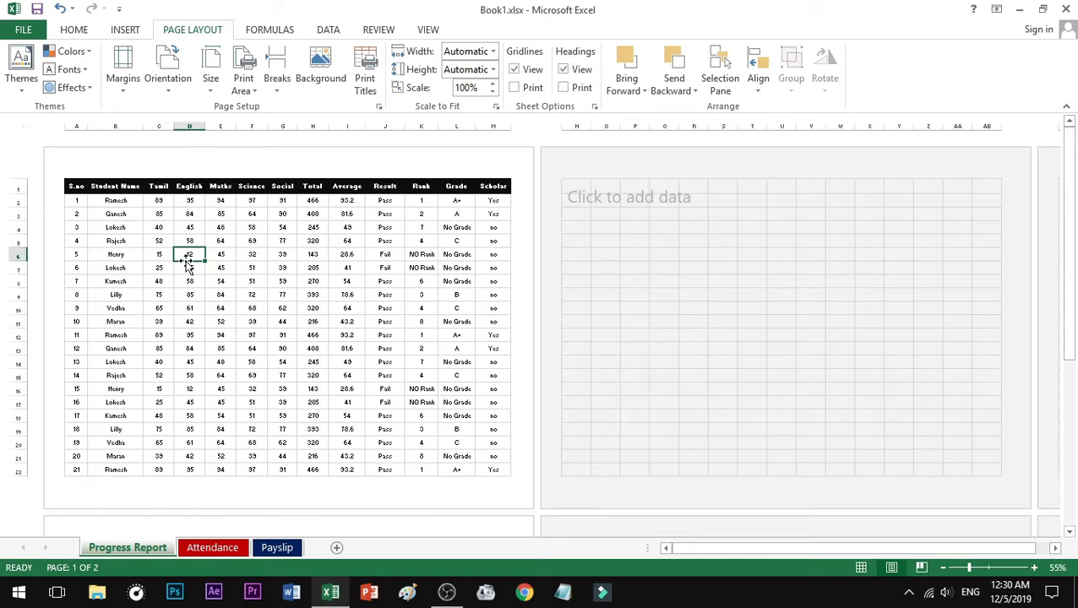
{"action": "key", "text": "ctrl+p"}
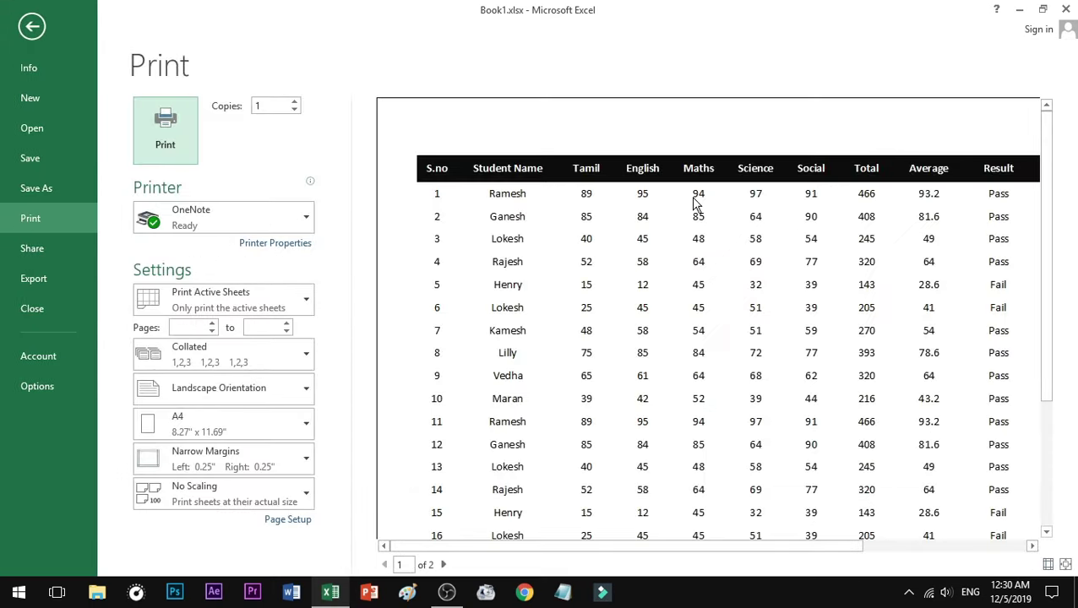
{"action": "left_click_drag", "start_coordinate": [591, 546], "coordinate": [695, 528]}
{"action": "left_click", "coordinate": [666, 326]}
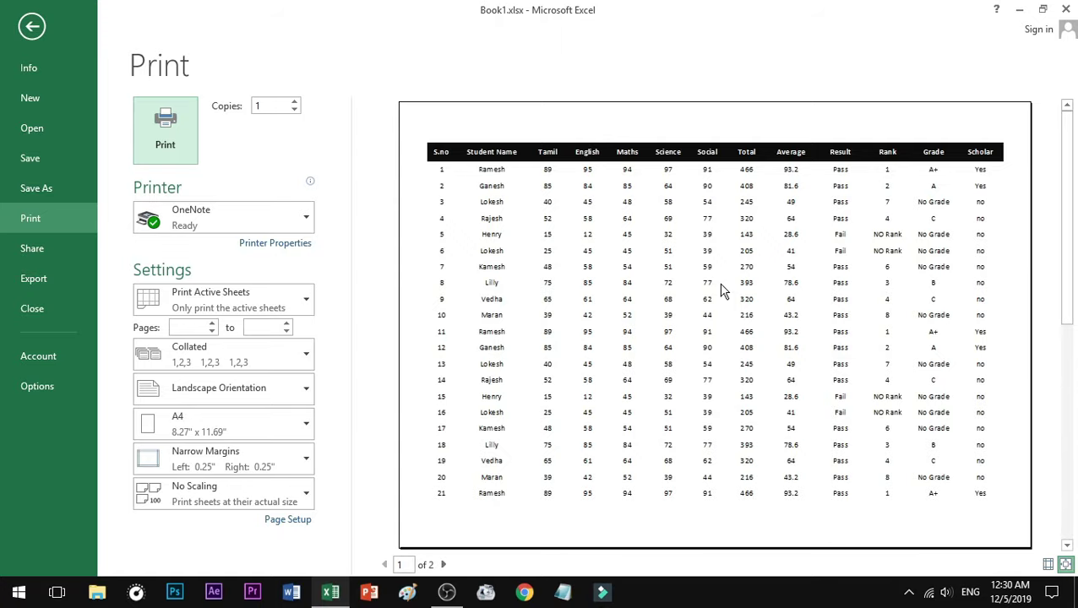
{"action": "key", "text": "Escape"}
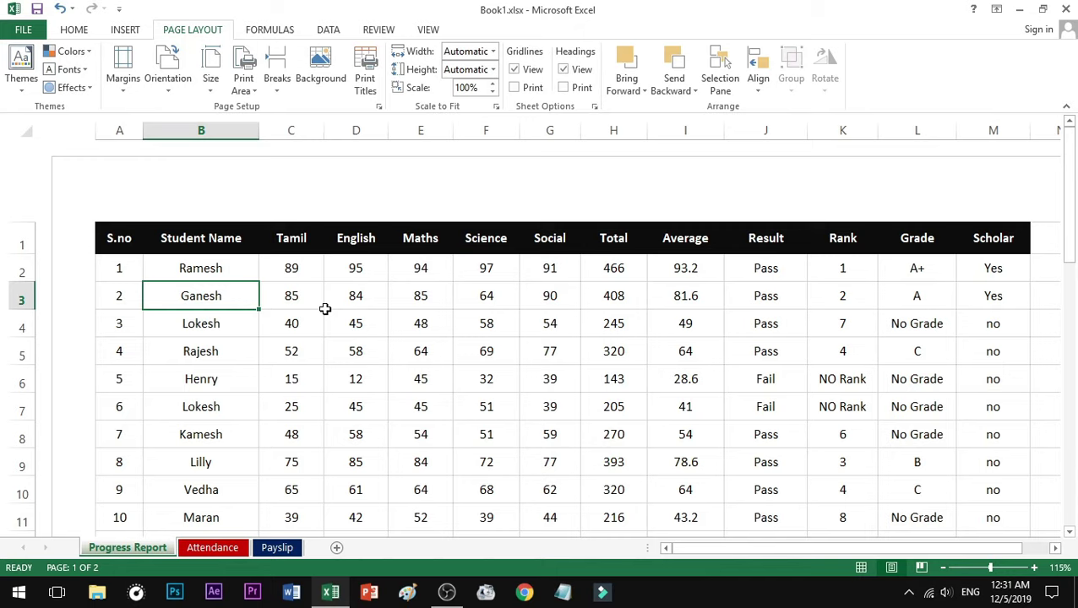
Check the landscape A4, narrow-margin print preview at actual size, then return to the sheet
{"action": "scroll", "coordinate": [324, 309], "scroll_direction": "down", "scroll_amount": 2}
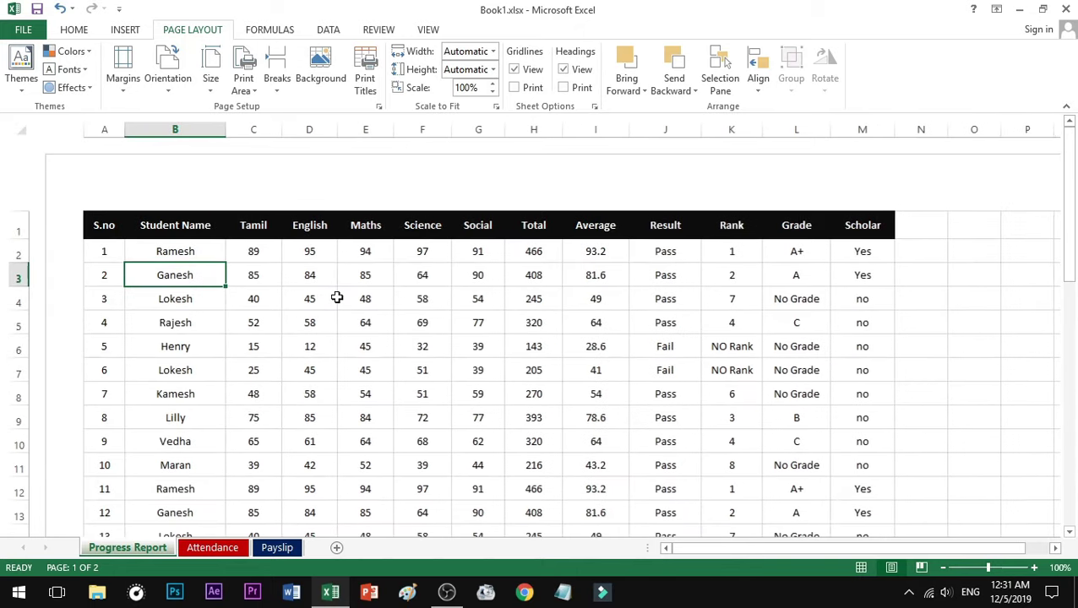
{"action": "left_click", "coordinate": [321, 260]}
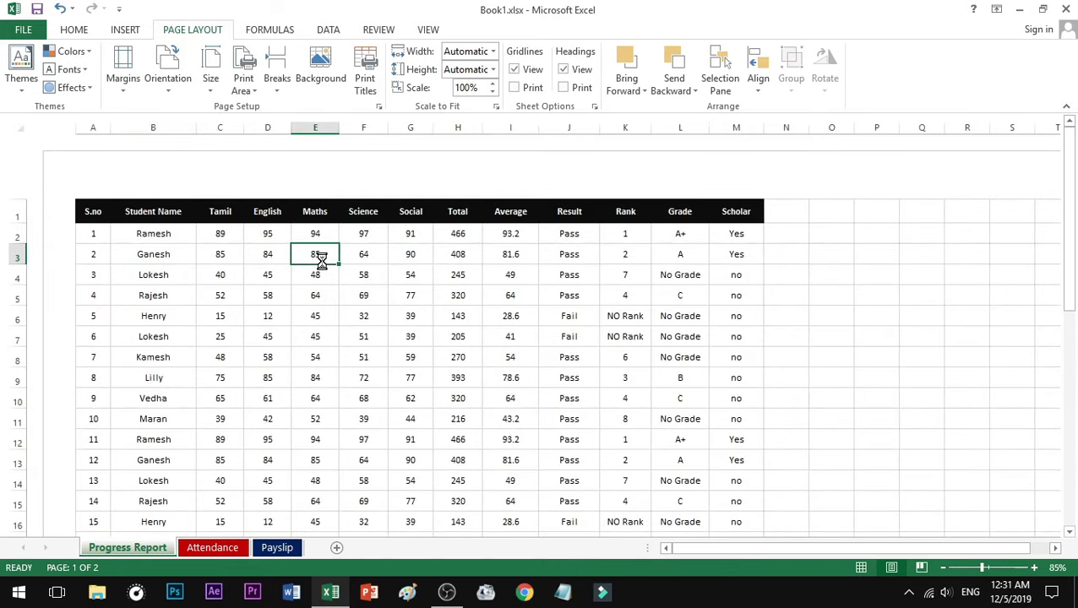
{"action": "key", "text": "ctrl+p"}
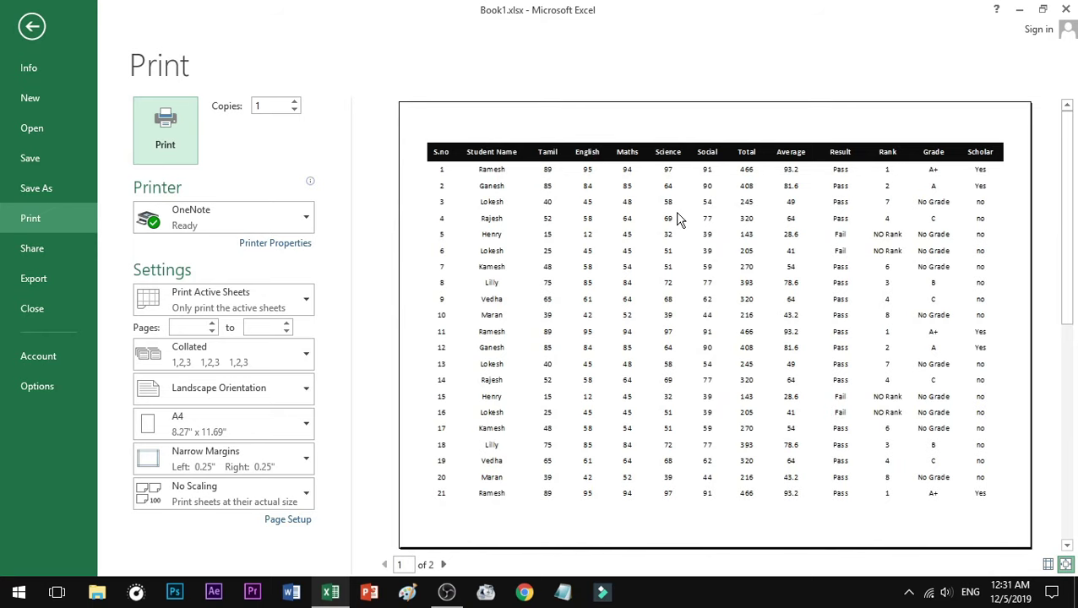
{"action": "left_click", "coordinate": [626, 219]}
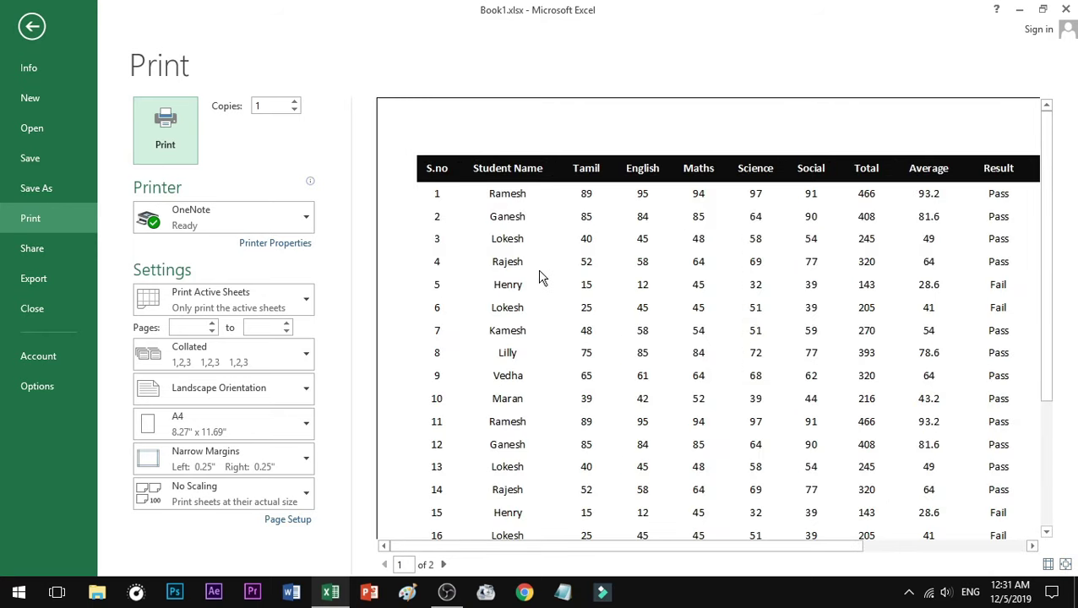
{"action": "key", "text": "Escape"}
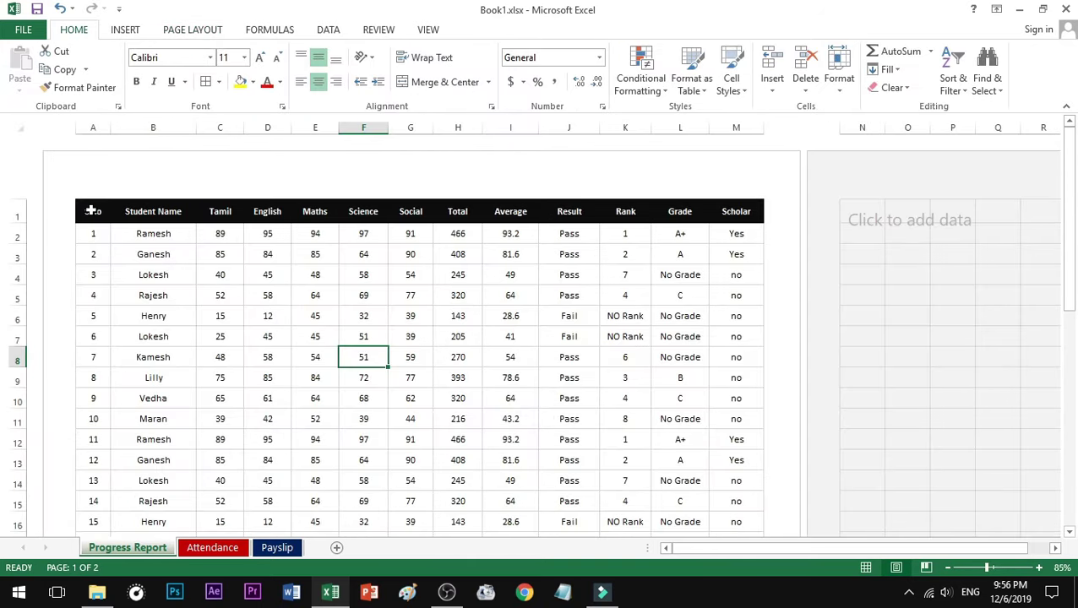
Select the whole student table with Ctrl+A and apply All Borders
{"action": "left_click_drag", "start_coordinate": [92, 209], "coordinate": [616, 319]}
{"action": "scroll", "coordinate": [591, 325], "scroll_direction": "up", "scroll_amount": 4}
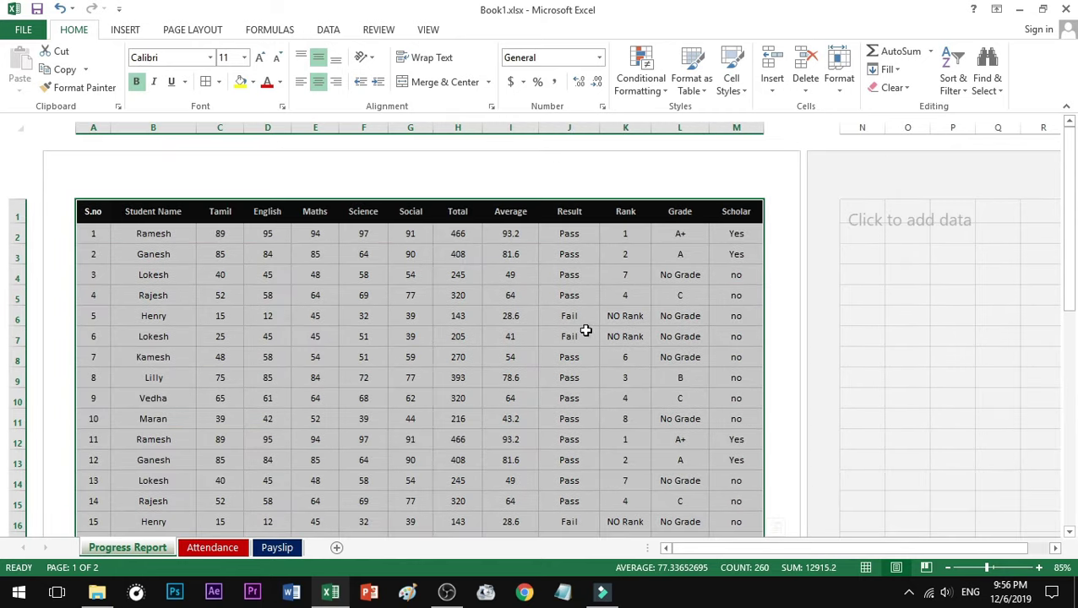
{"action": "left_click", "coordinate": [474, 317]}
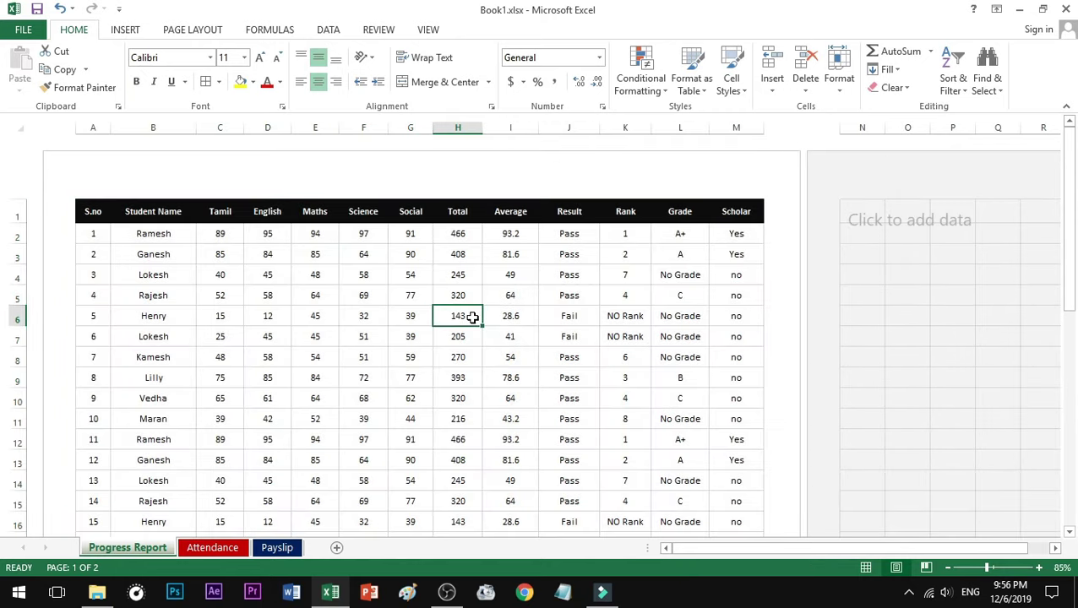
{"action": "key", "text": "ctrl+a"}
{"action": "scroll", "coordinate": [455, 301], "scroll_direction": "down", "scroll_amount": 9}
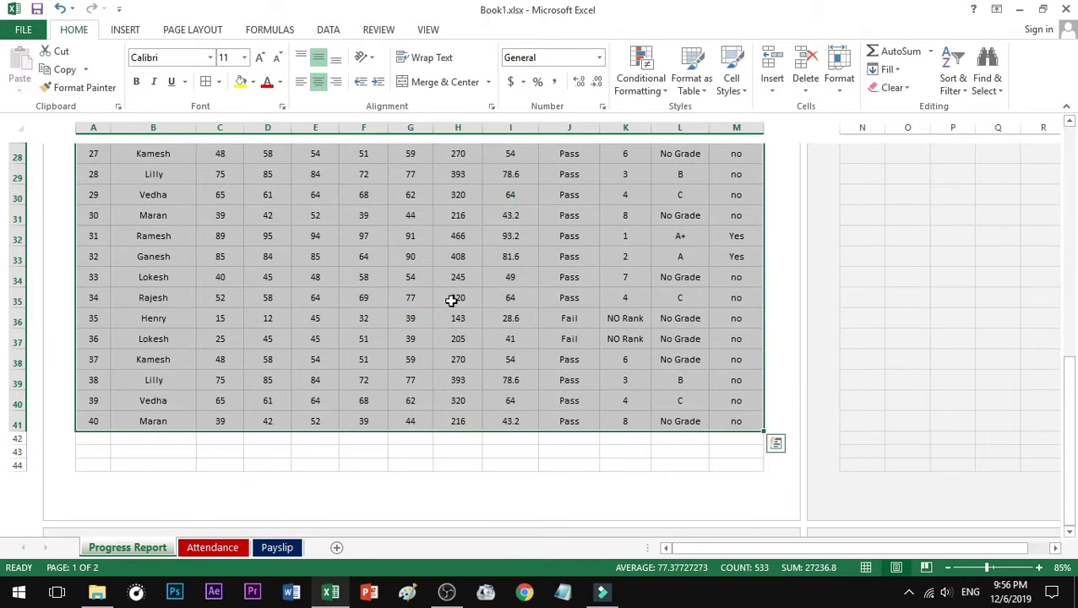
{"action": "scroll", "coordinate": [414, 301], "scroll_direction": "up", "scroll_amount": 9}
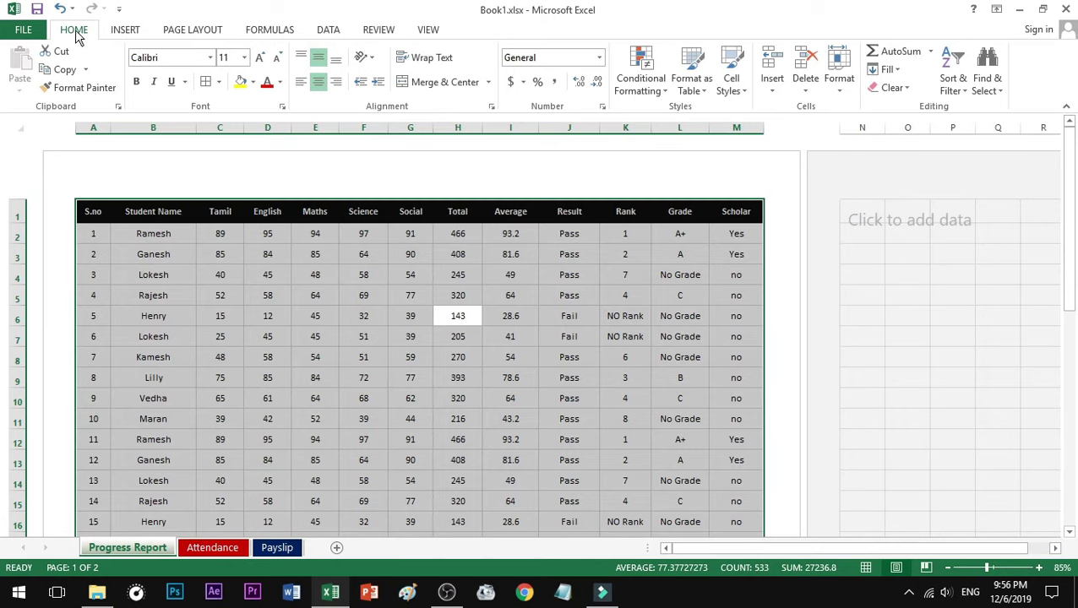
{"action": "left_click", "coordinate": [219, 82]}
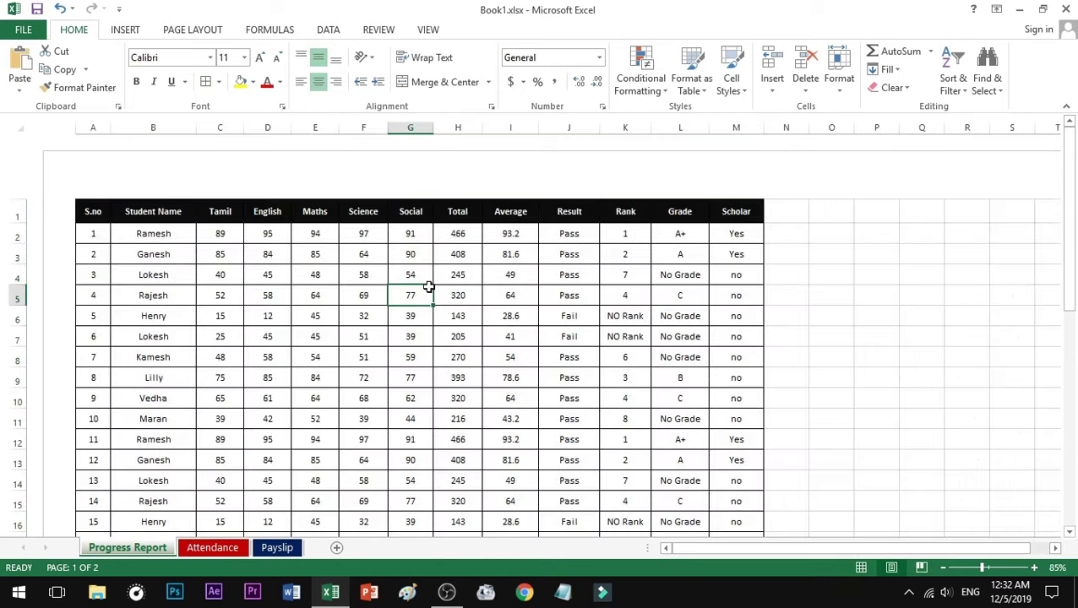
Preview the bordered printout, paging to the second page holding rows 22–40
{"action": "key", "text": "ctrl+p"}
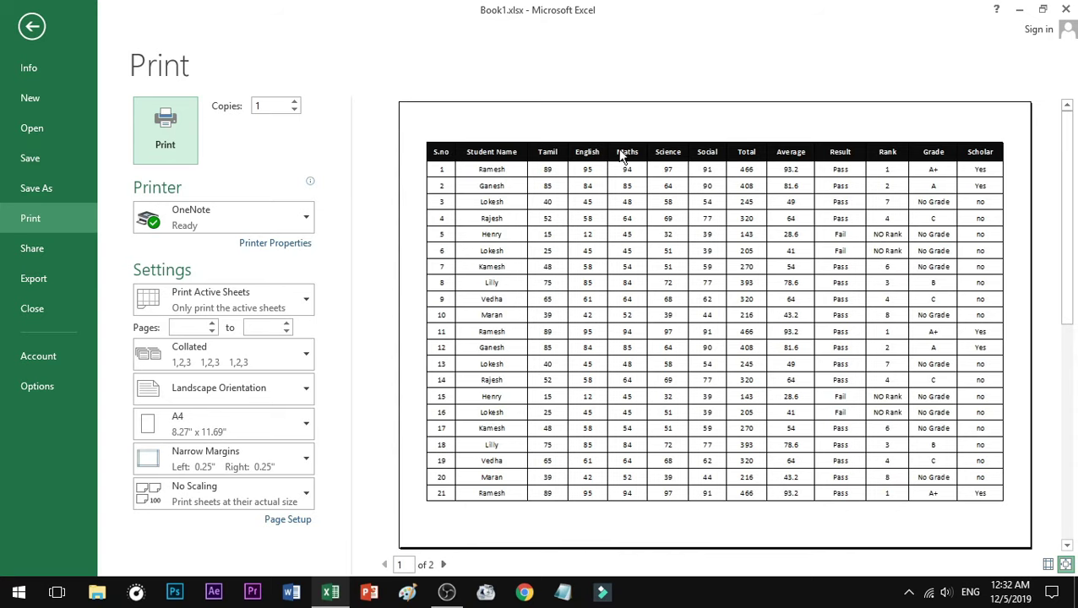
{"action": "left_click", "coordinate": [478, 183]}
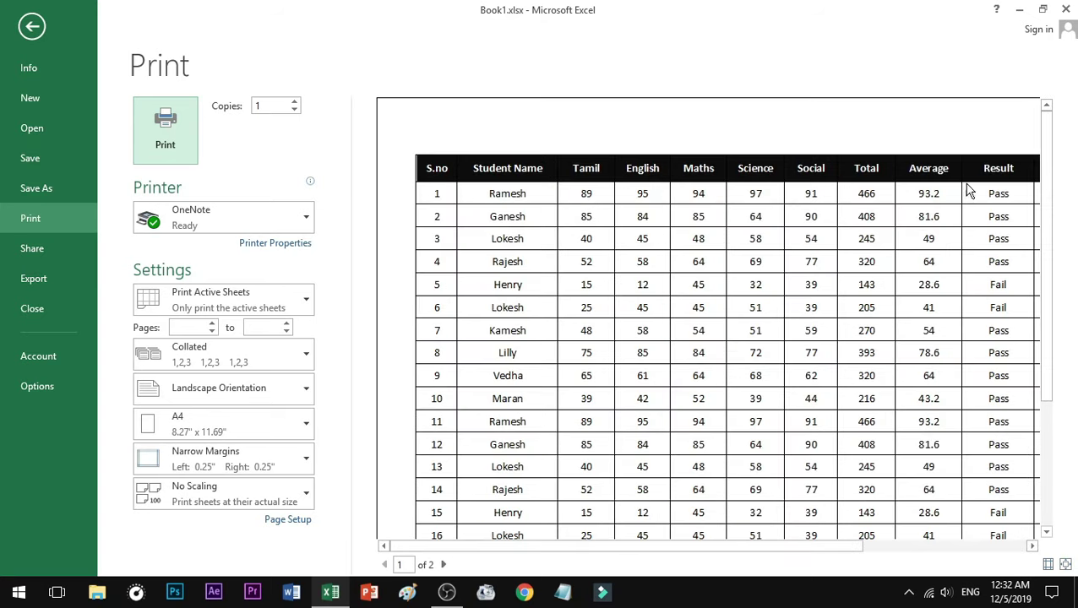
{"action": "left_click_drag", "start_coordinate": [1044, 190], "coordinate": [1054, 383]}
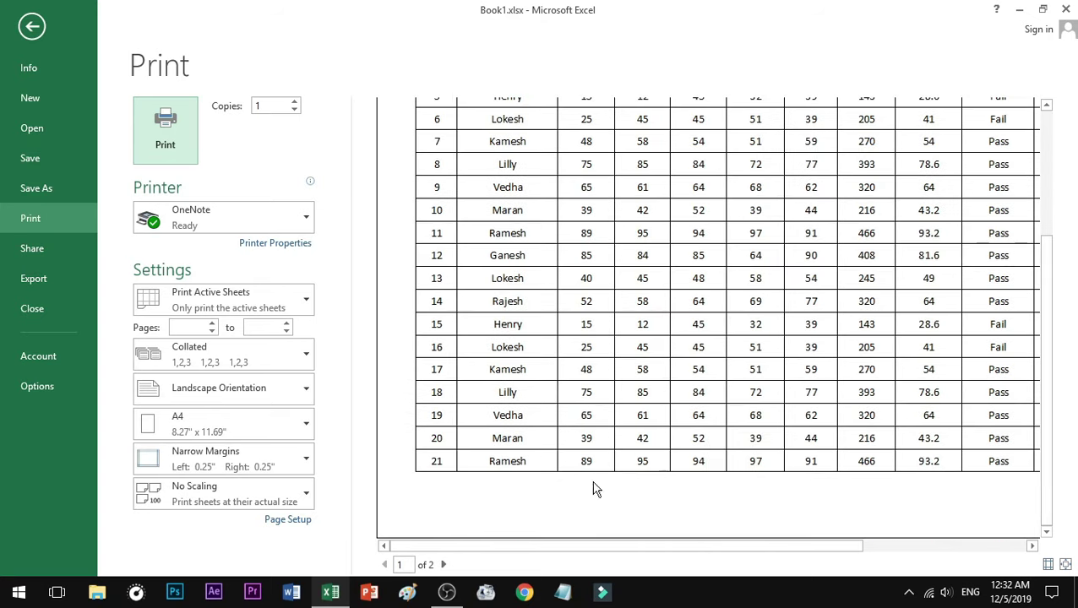
{"action": "left_click", "coordinate": [442, 564]}
{"action": "scroll", "coordinate": [629, 293], "scroll_direction": "up", "scroll_amount": 1}
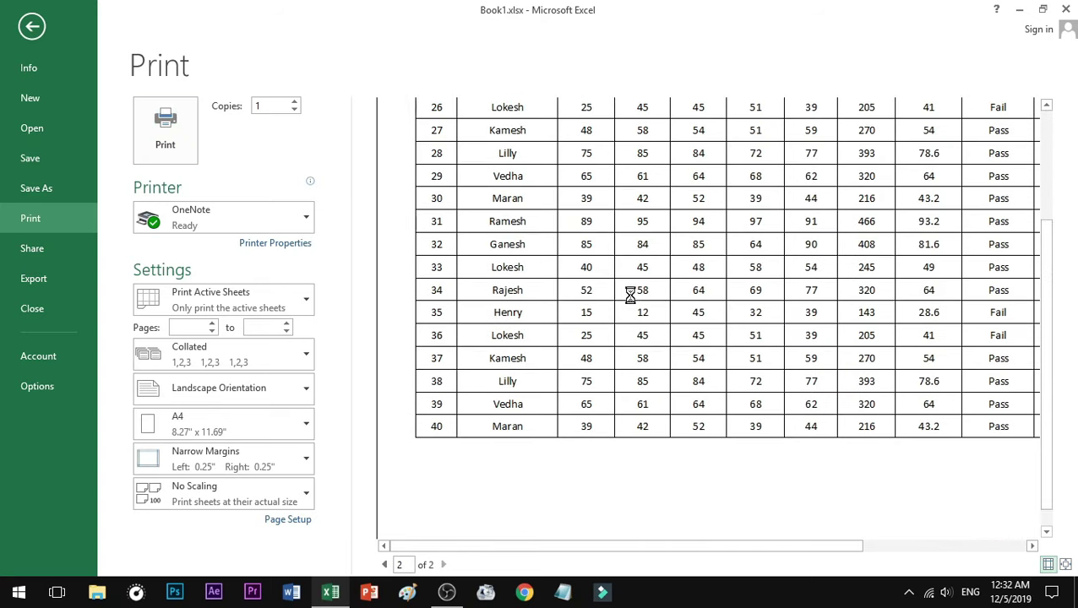
{"action": "scroll", "coordinate": [629, 293], "scroll_direction": "up", "scroll_amount": 3}
{"action": "scroll", "coordinate": [447, 173], "scroll_direction": "down", "scroll_amount": 2}
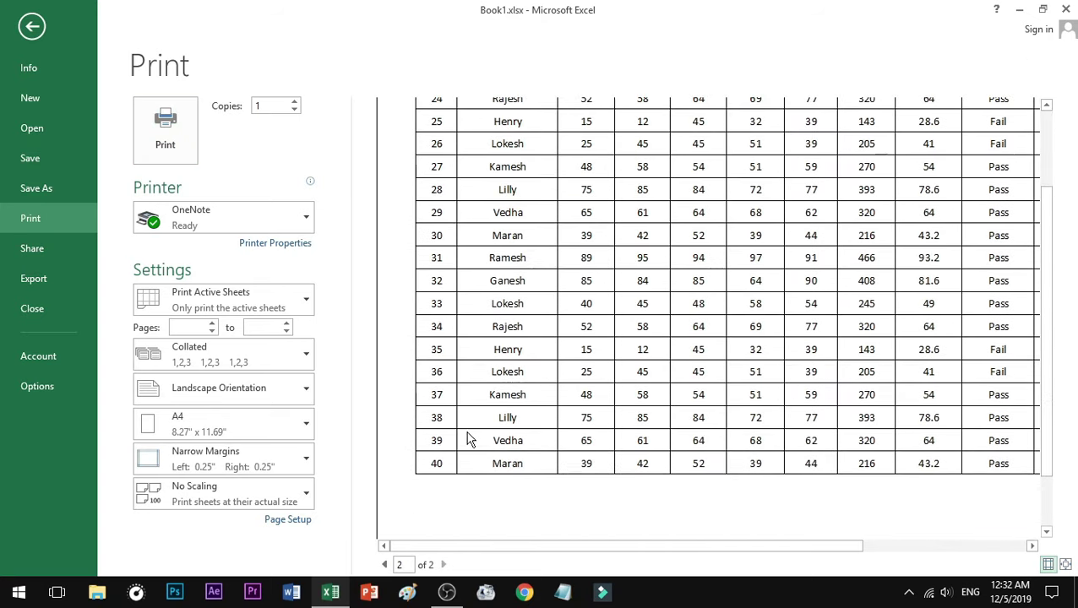
{"action": "left_click", "coordinate": [471, 361]}
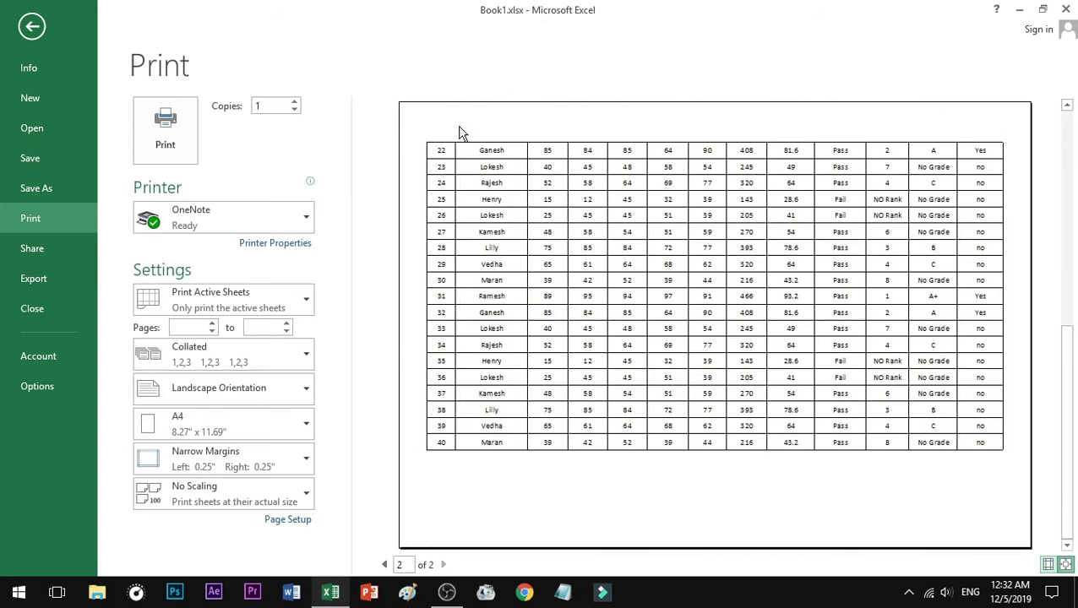
Set row $1:$1 as the print title that repeats at the top of every printed page
{"action": "key", "text": "Escape"}
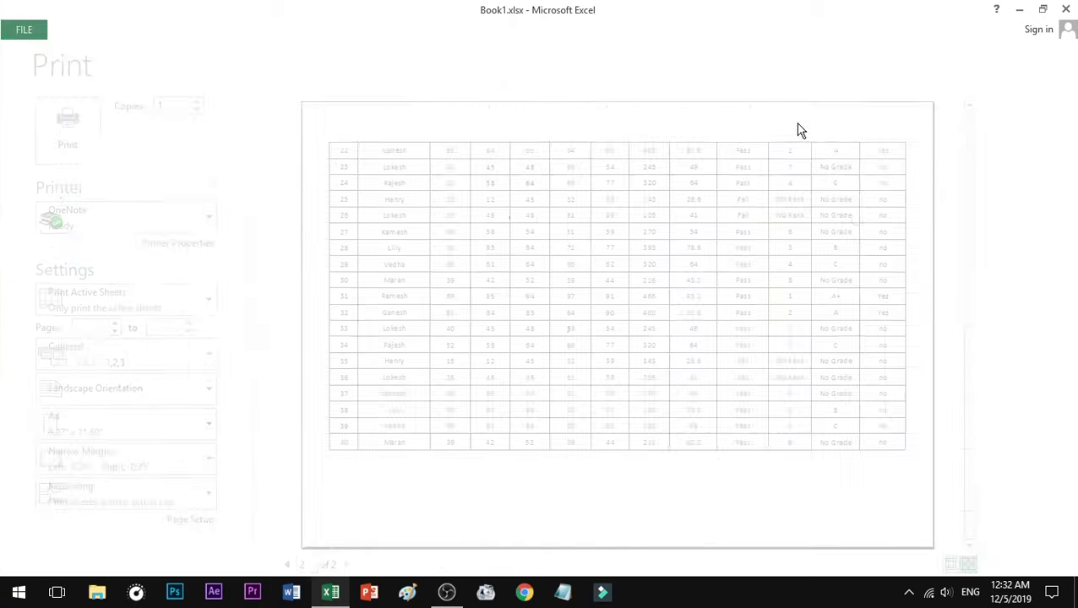
{"action": "left_click_drag", "start_coordinate": [311, 315], "coordinate": [220, 316]}
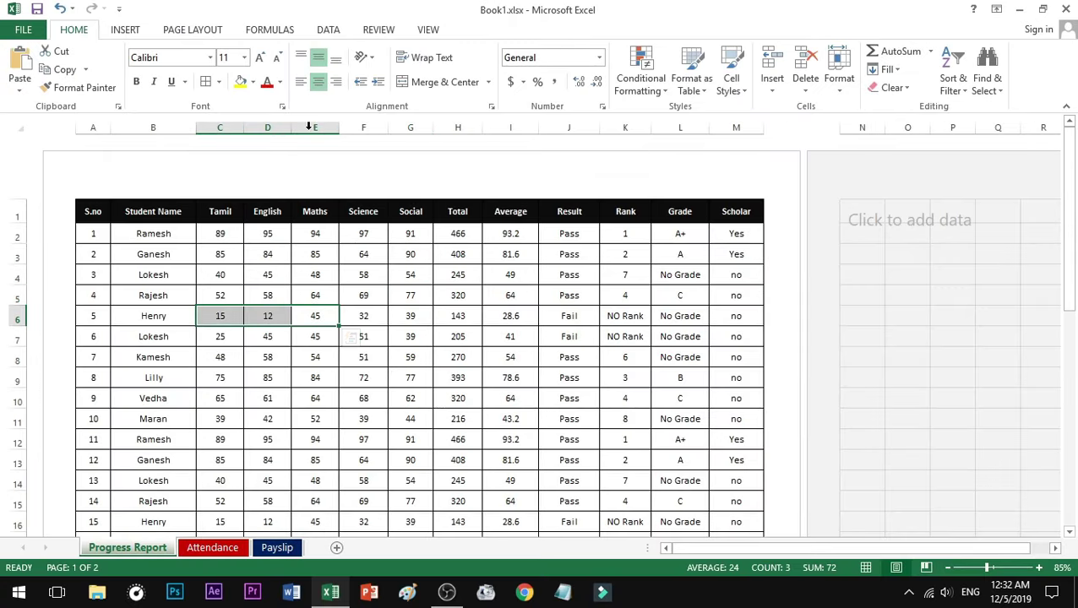
{"action": "left_click", "coordinate": [196, 30]}
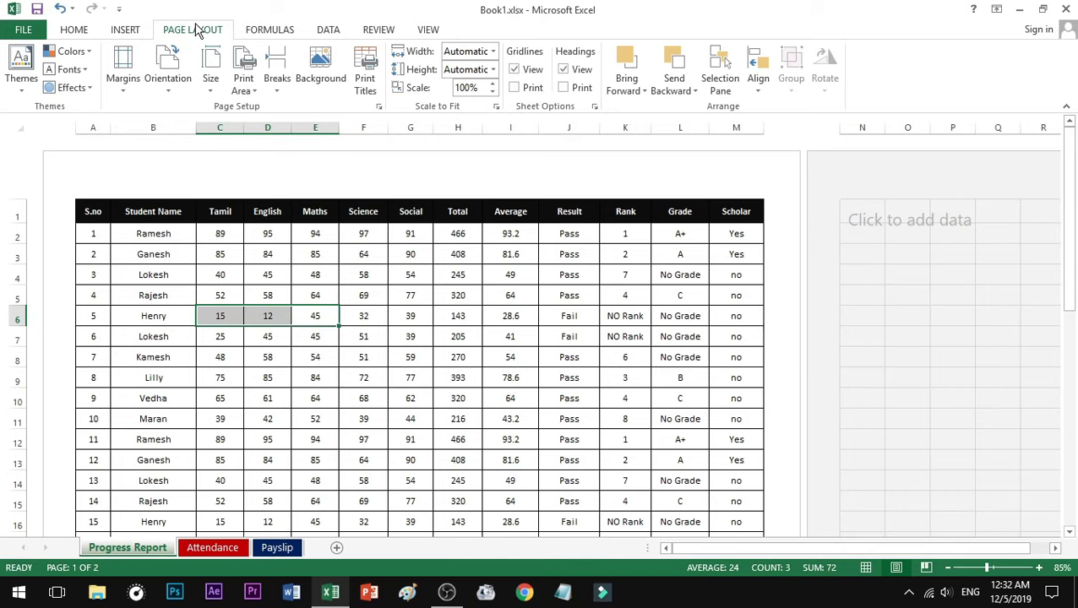
{"action": "left_click", "coordinate": [369, 68]}
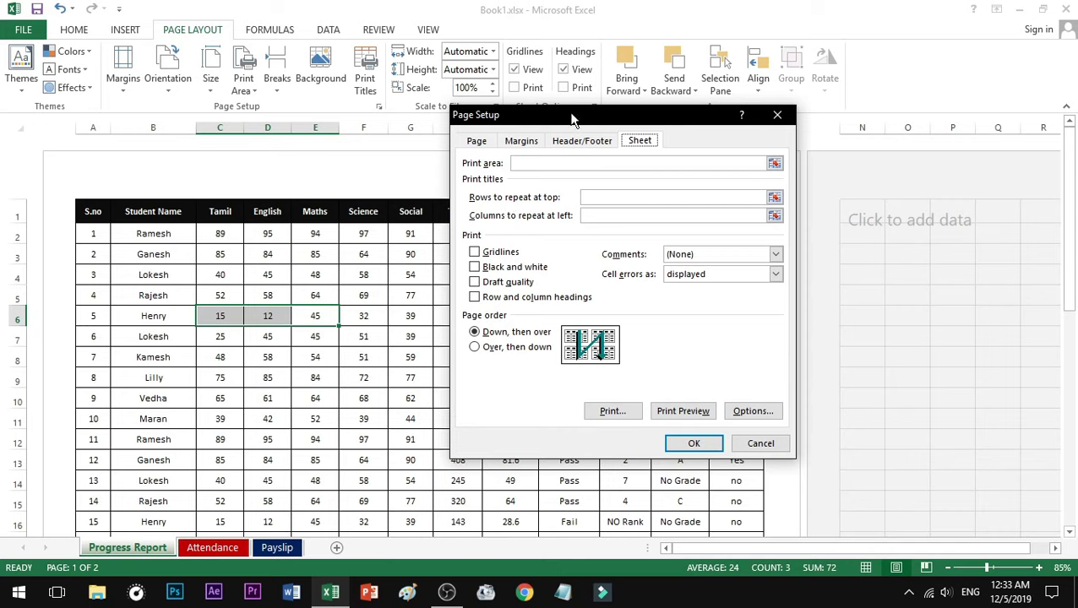
{"action": "left_click_drag", "start_coordinate": [571, 117], "coordinate": [678, 155]}
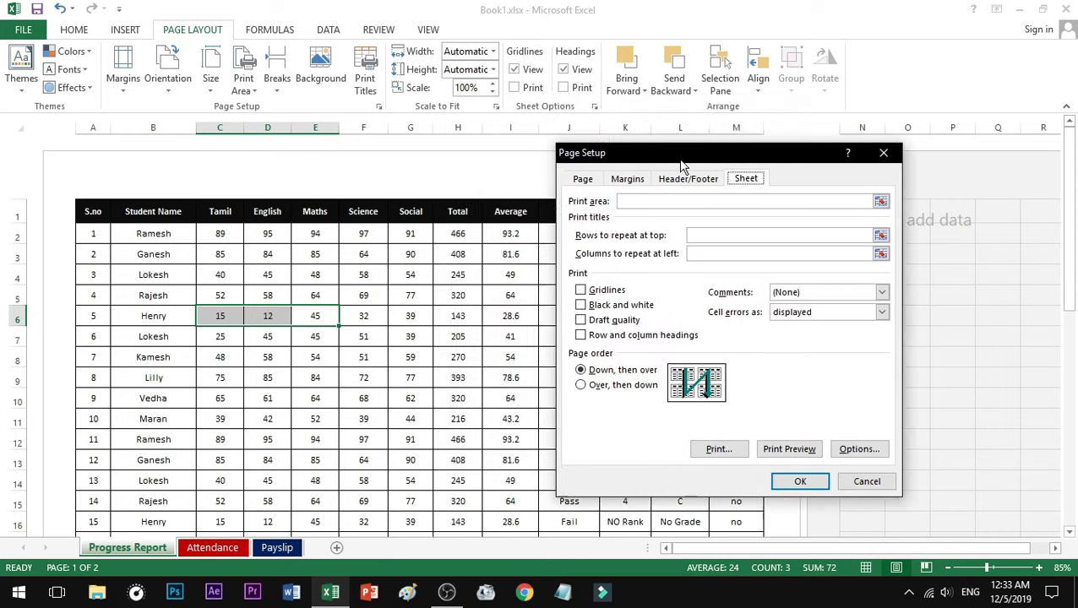
{"action": "left_click", "coordinate": [880, 236]}
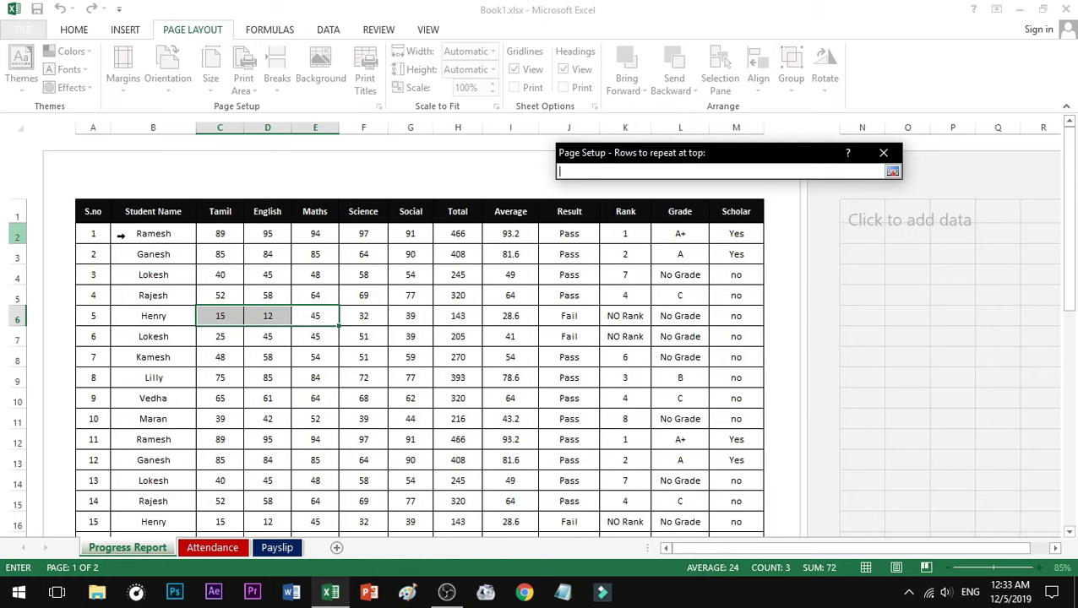
{"action": "left_click", "coordinate": [13, 212]}
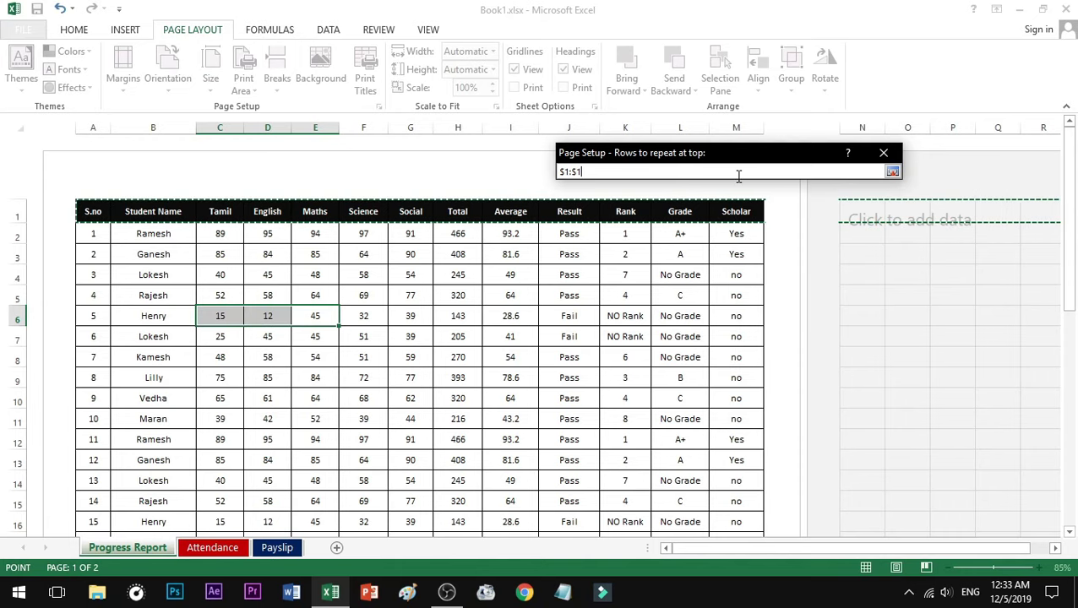
{"action": "left_click", "coordinate": [892, 172]}
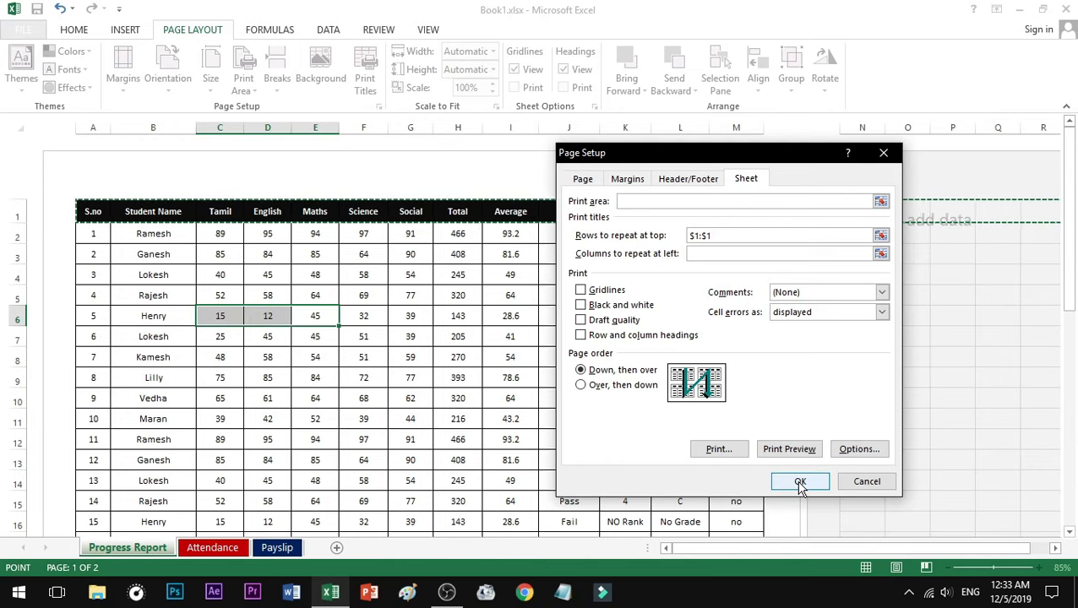
{"action": "left_click", "coordinate": [800, 481]}
{"action": "left_click", "coordinate": [247, 245]}
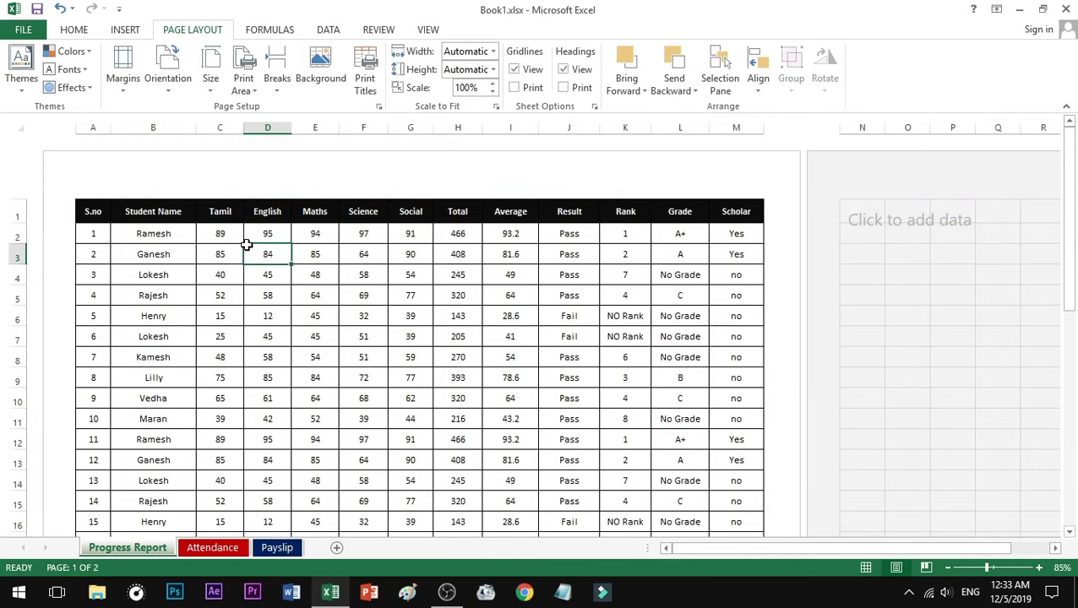
{"action": "key", "text": "ctrl+p"}
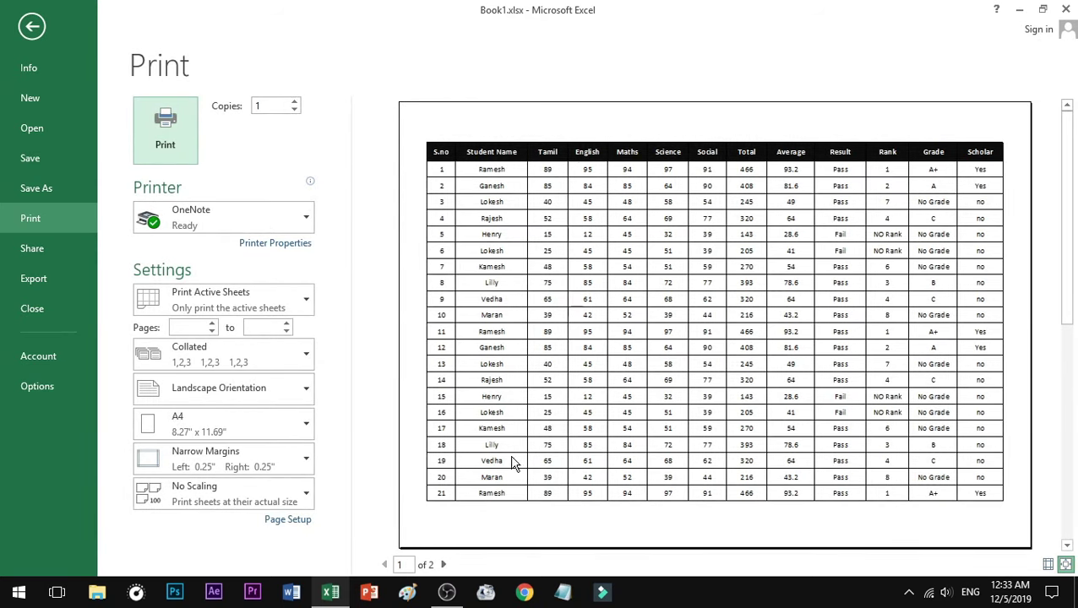
{"action": "left_click", "coordinate": [445, 564]}
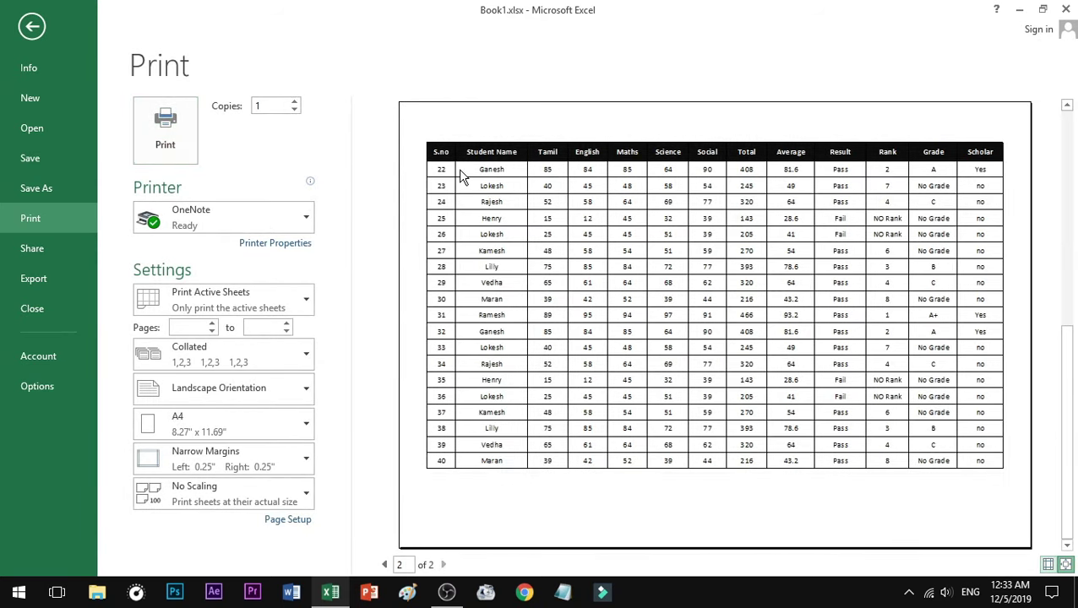
{"action": "left_click", "coordinate": [775, 194]}
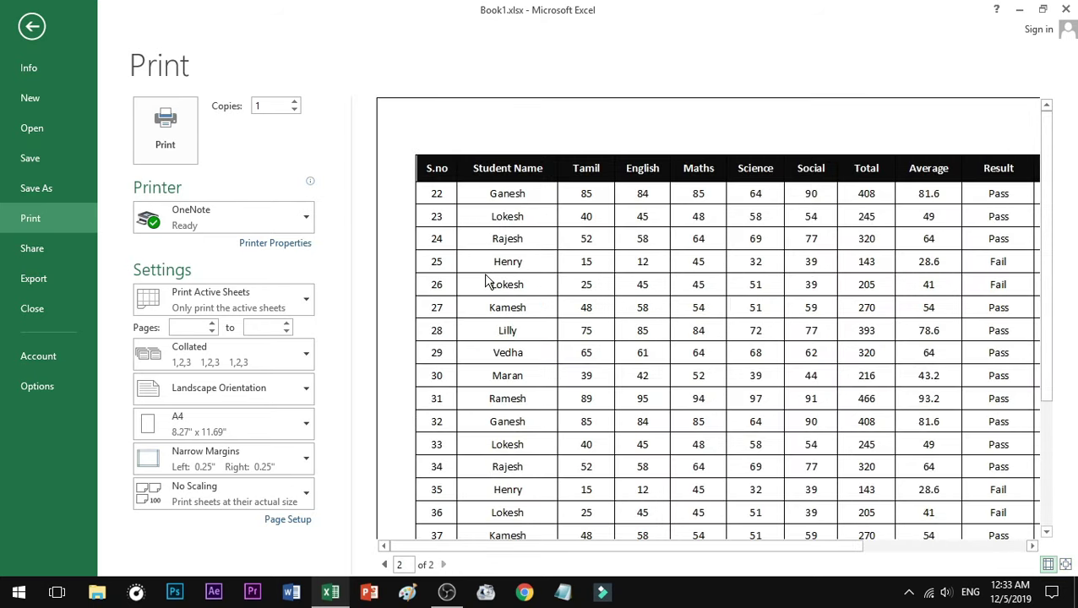
{"action": "key", "text": "Escape"}
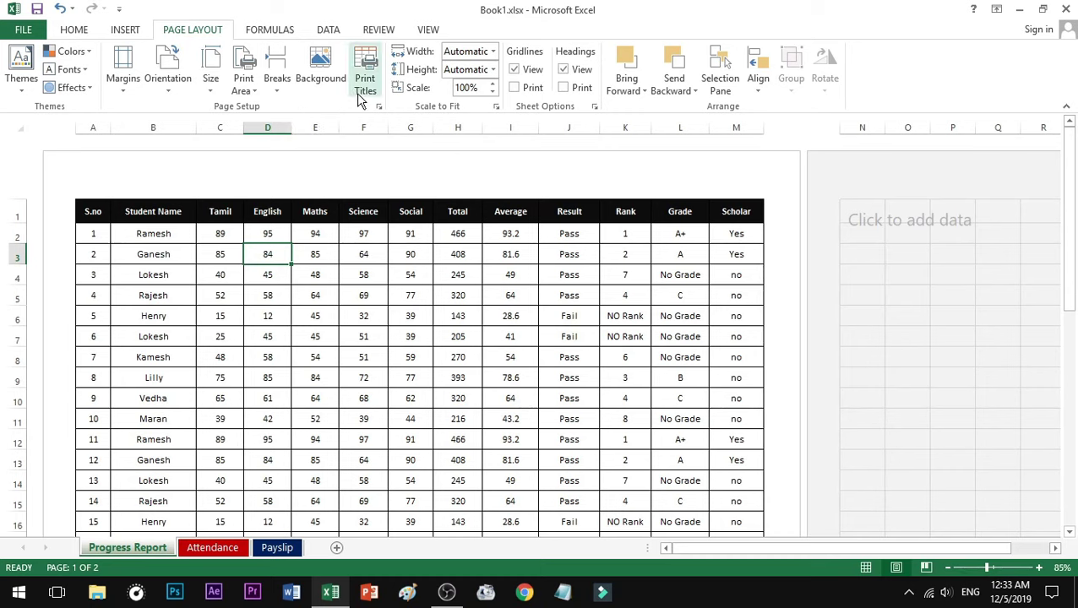
{"action": "left_click", "coordinate": [364, 85]}
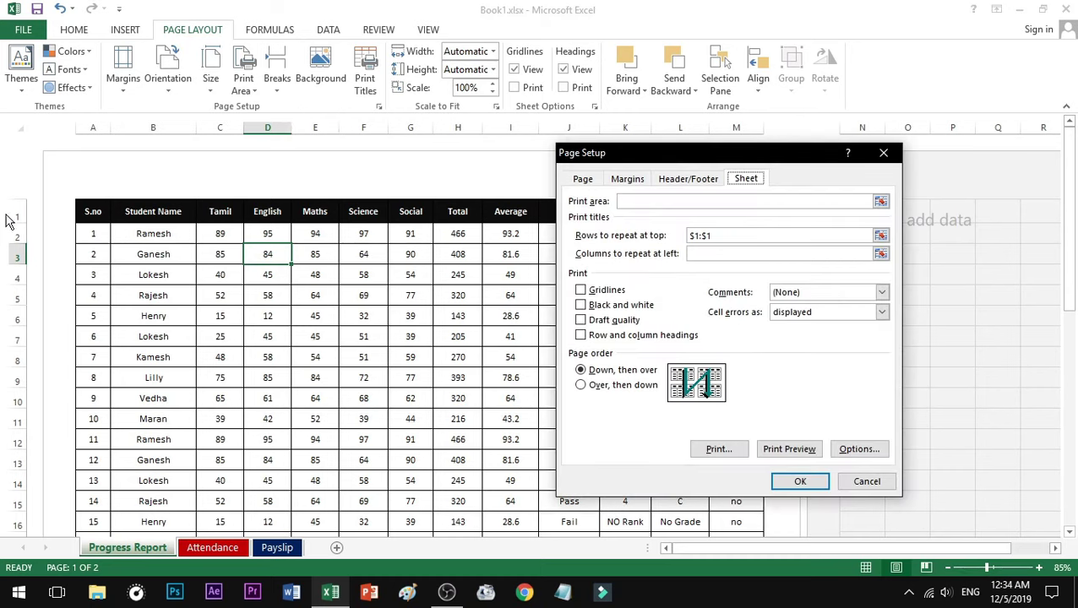
{"action": "left_click", "coordinate": [800, 481]}
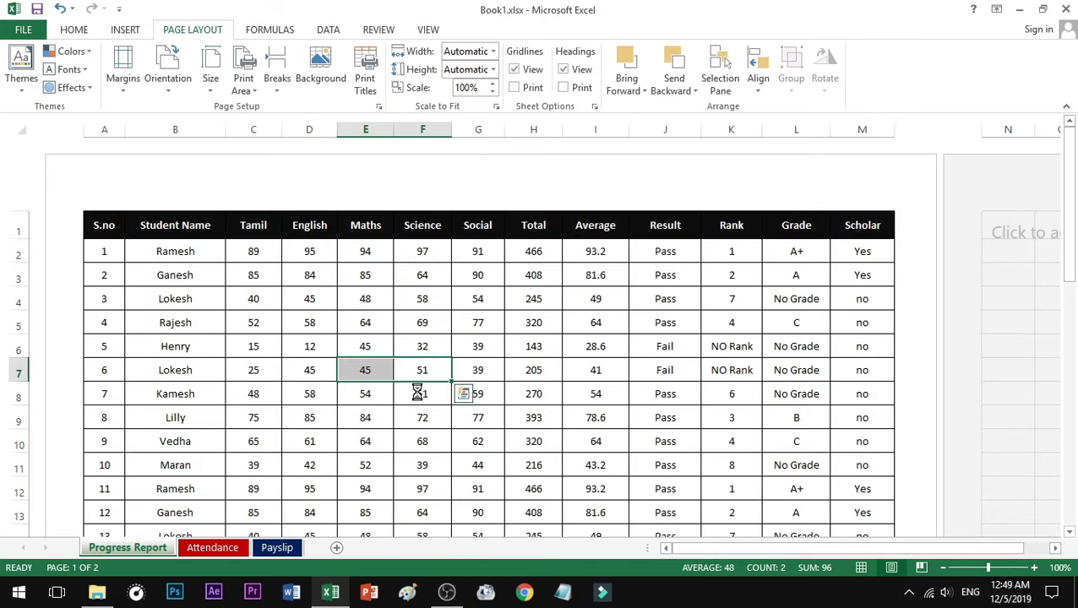
{"action": "key", "text": "ctrl+p"}
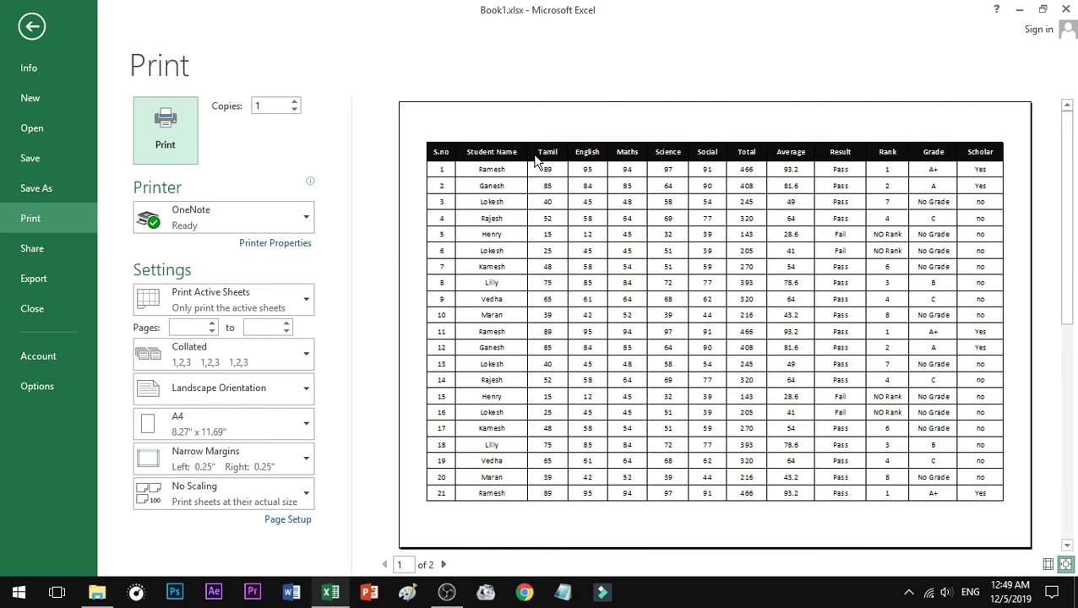
{"action": "left_click", "coordinate": [463, 277]}
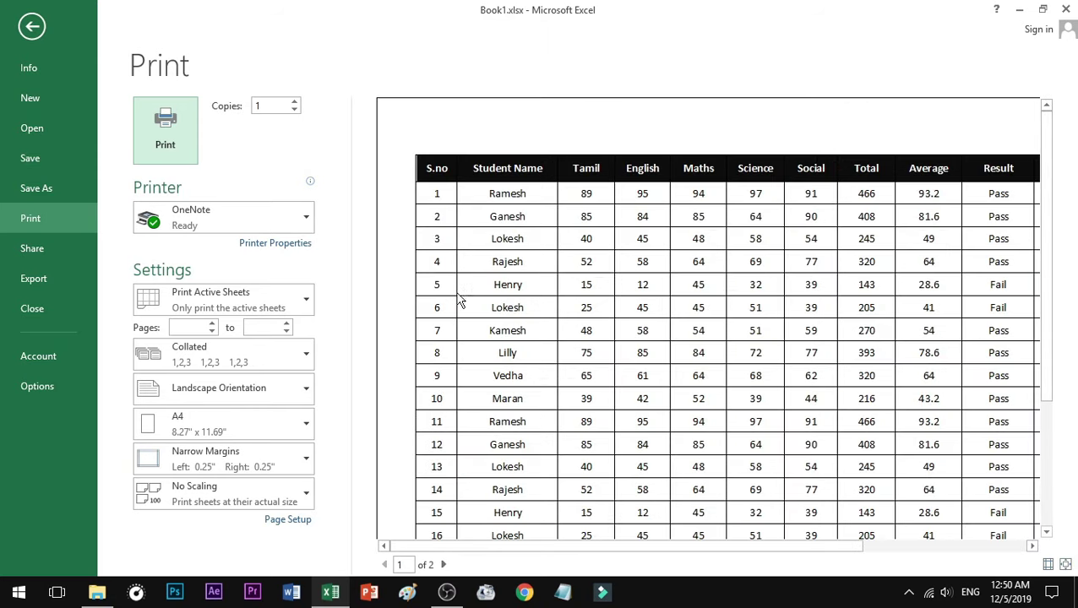
{"action": "key", "text": "Escape"}
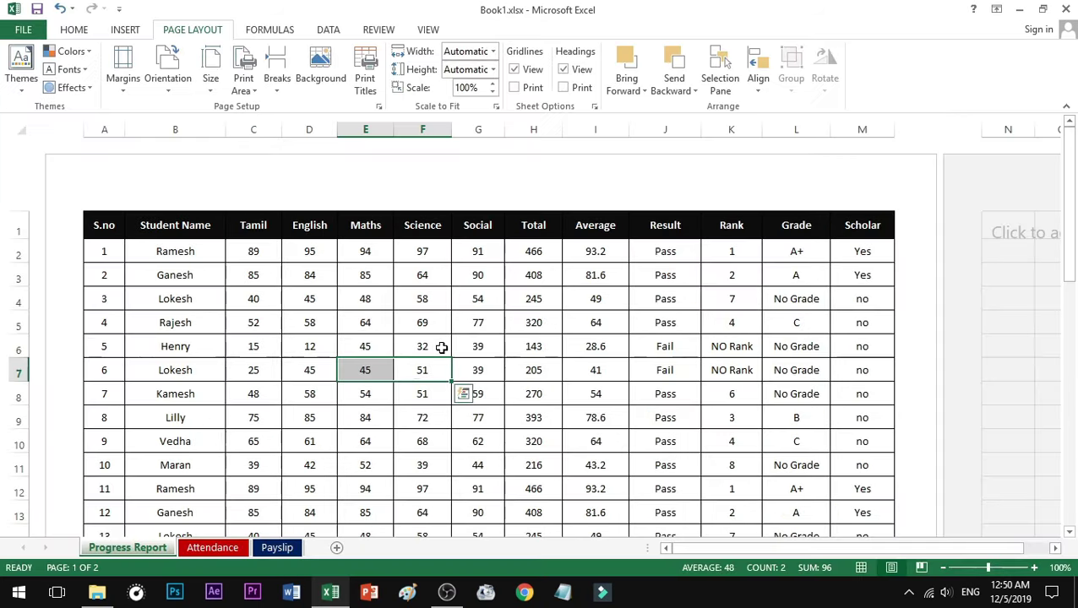
{"action": "left_click_drag", "start_coordinate": [309, 346], "coordinate": [175, 347]}
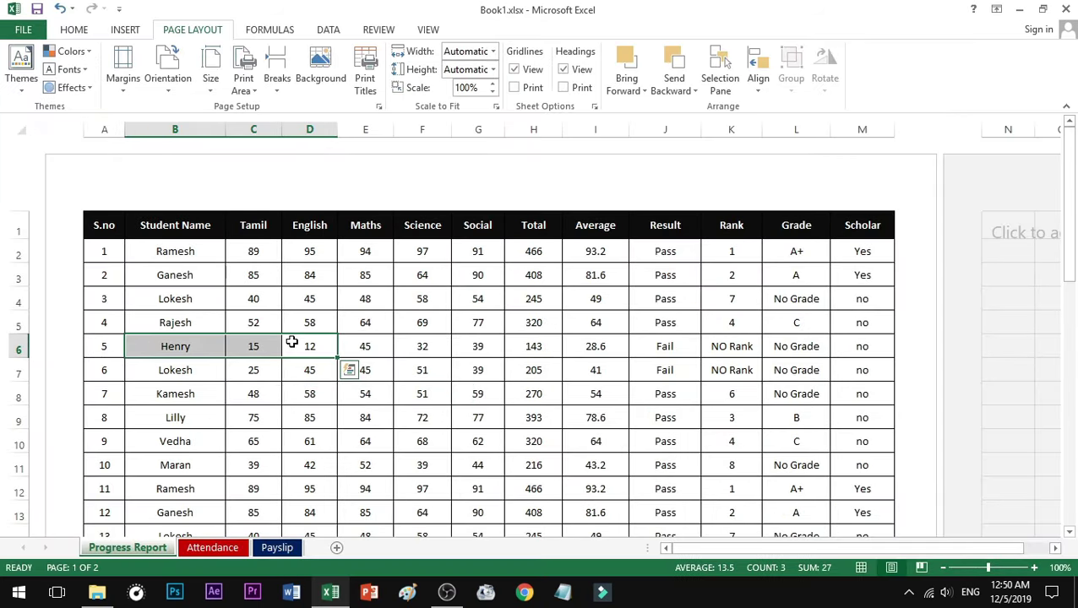
{"action": "key", "text": "ctrl+p"}
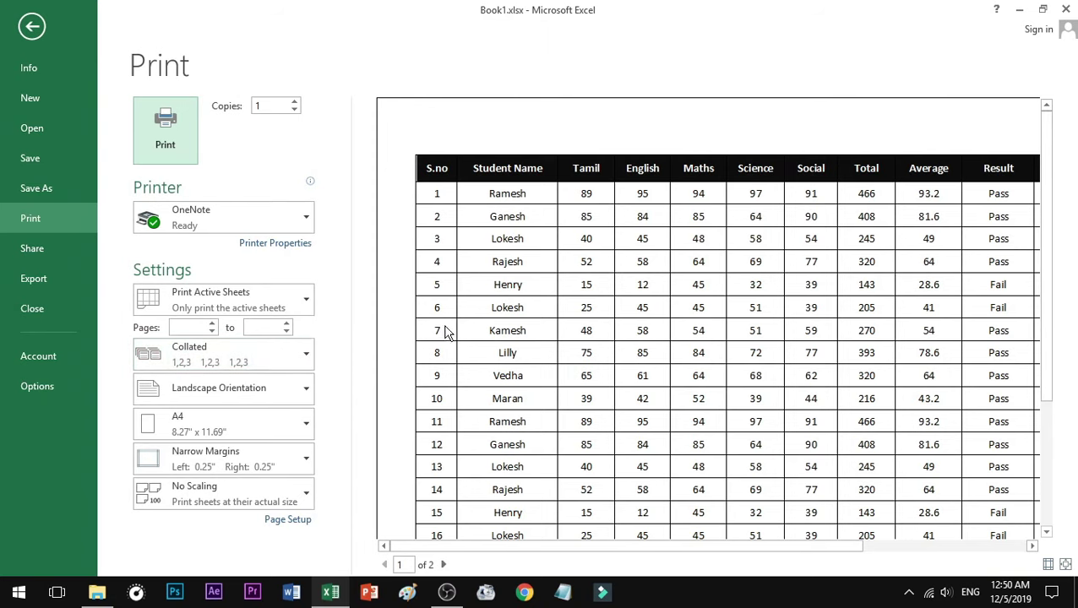
{"action": "left_click", "coordinate": [615, 406]}
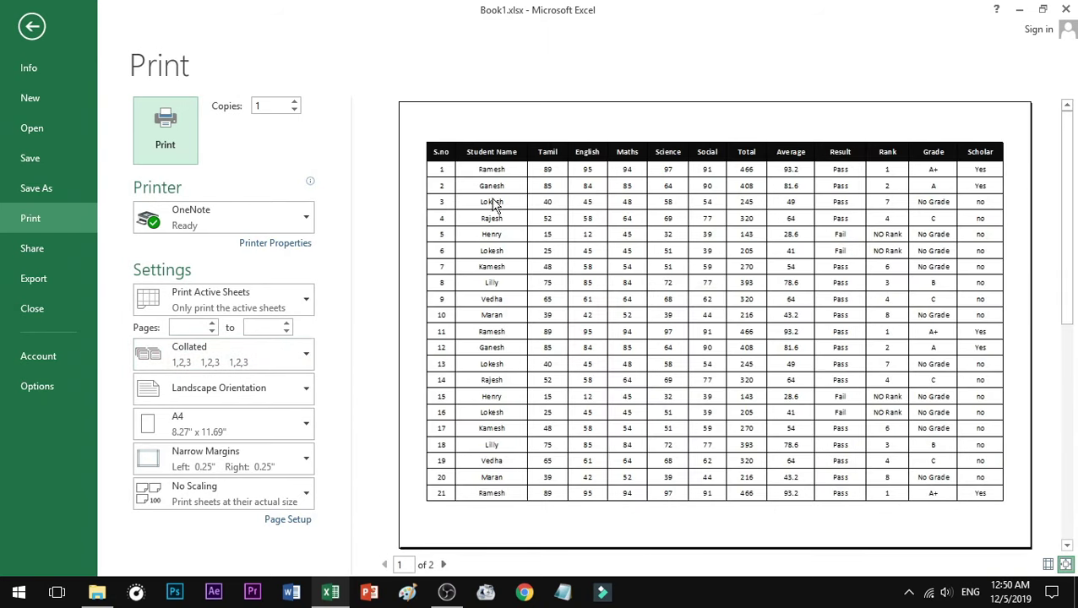
{"action": "left_click", "coordinate": [506, 346]}
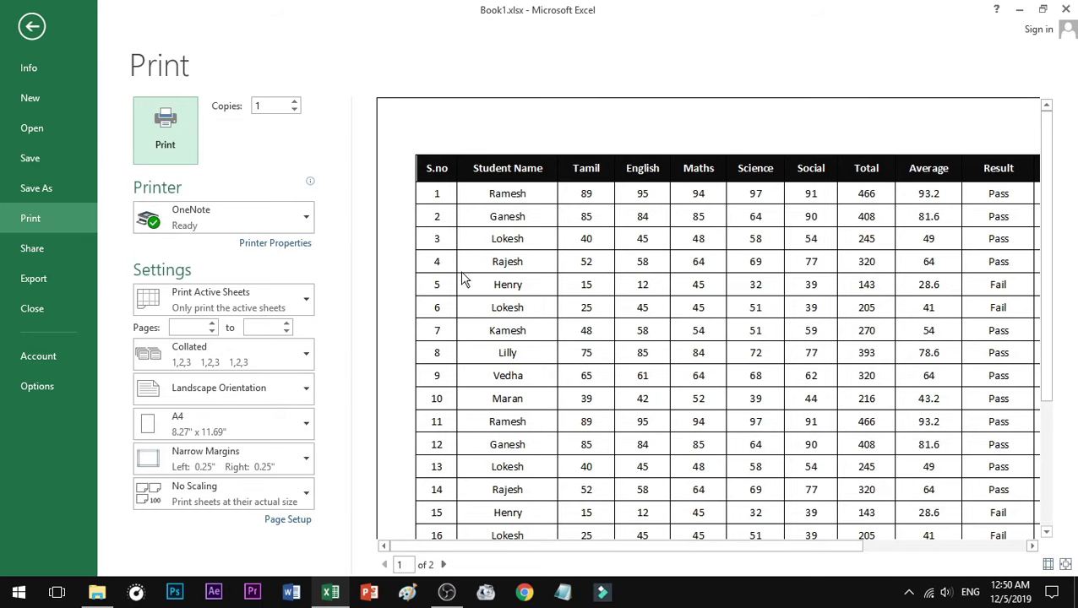
{"action": "key", "text": "Escape"}
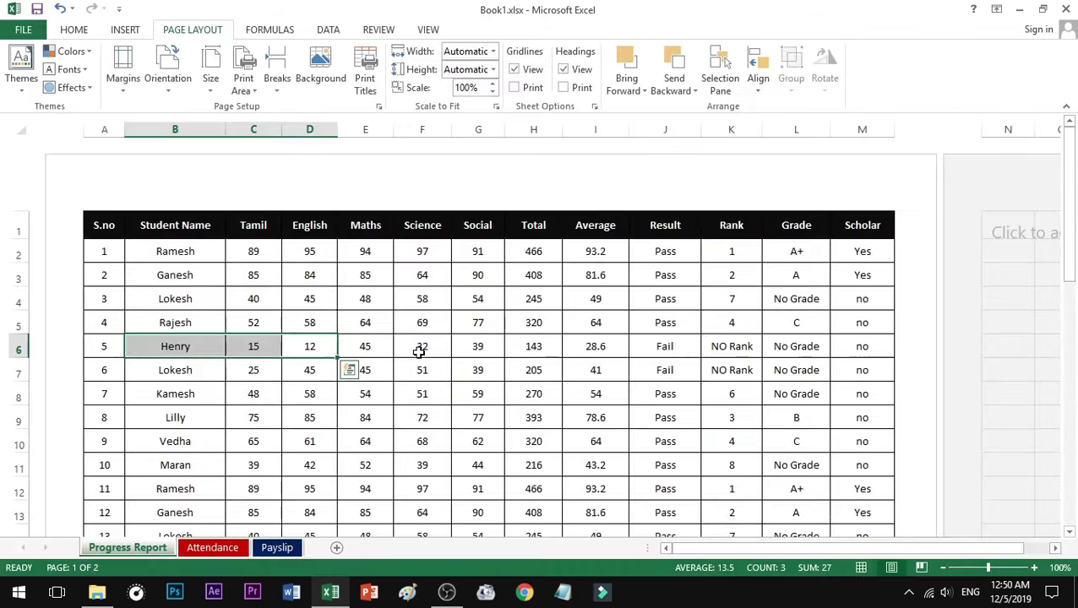
Set the print area to A1:M11, the header row plus the first ten students
{"action": "scroll", "coordinate": [417, 351], "scroll_direction": "down", "scroll_amount": 1}
{"action": "left_click", "coordinate": [318, 364]}
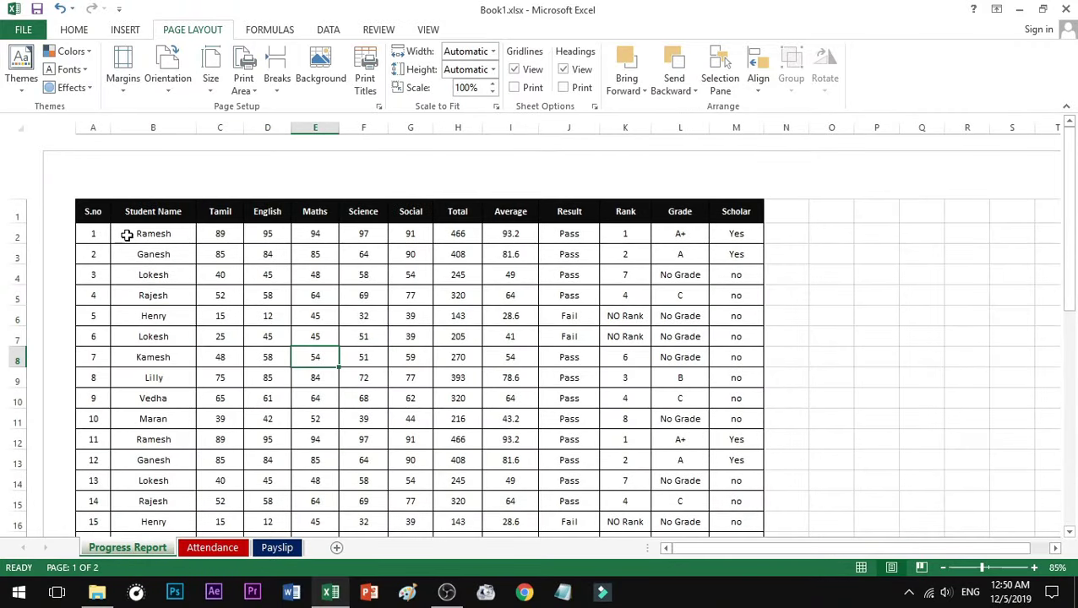
{"action": "scroll", "coordinate": [103, 221], "scroll_direction": "up", "scroll_amount": 1}
{"action": "scroll", "coordinate": [169, 247], "scroll_direction": "up", "scroll_amount": 1}
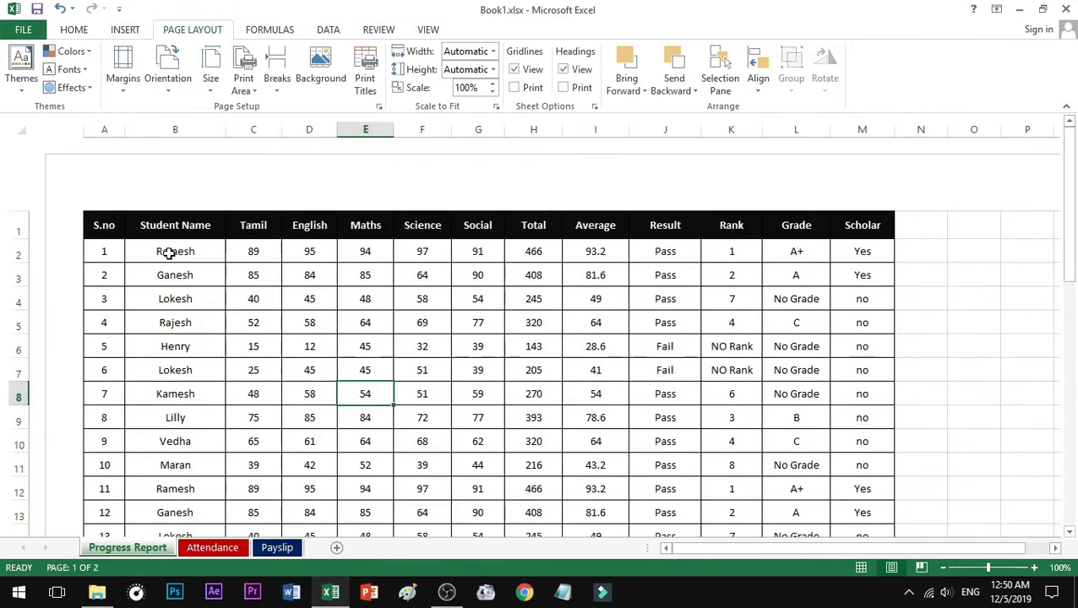
{"action": "scroll", "coordinate": [105, 228], "scroll_direction": "up", "scroll_amount": 1}
{"action": "scroll", "coordinate": [109, 233], "scroll_direction": "up", "scroll_amount": 1}
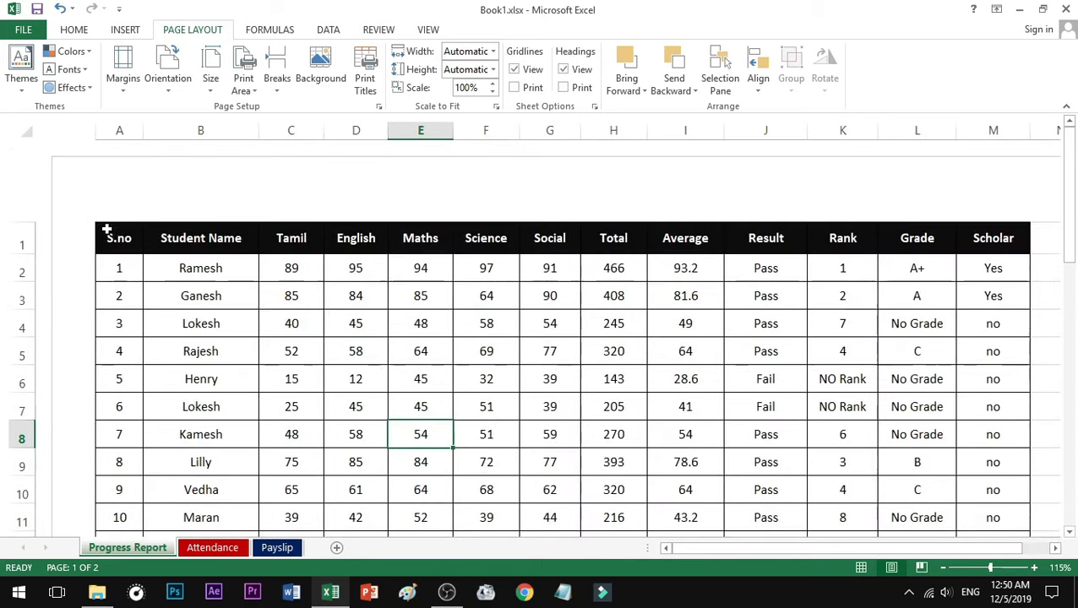
{"action": "left_click", "coordinate": [116, 239]}
{"action": "left_click_drag", "start_coordinate": [196, 257], "coordinate": [972, 512]}
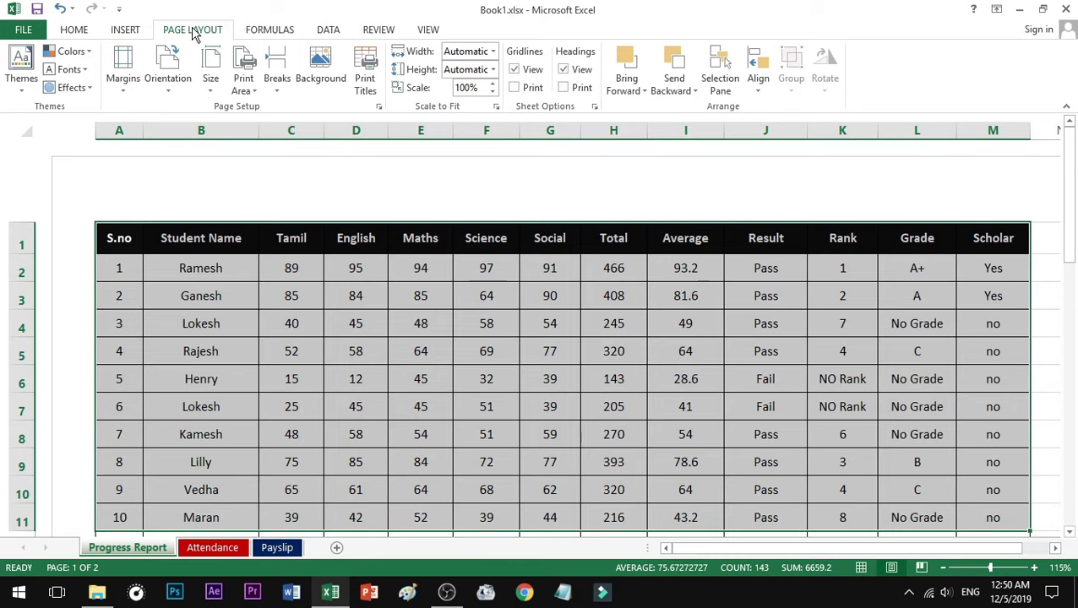
{"action": "left_click", "coordinate": [254, 100]}
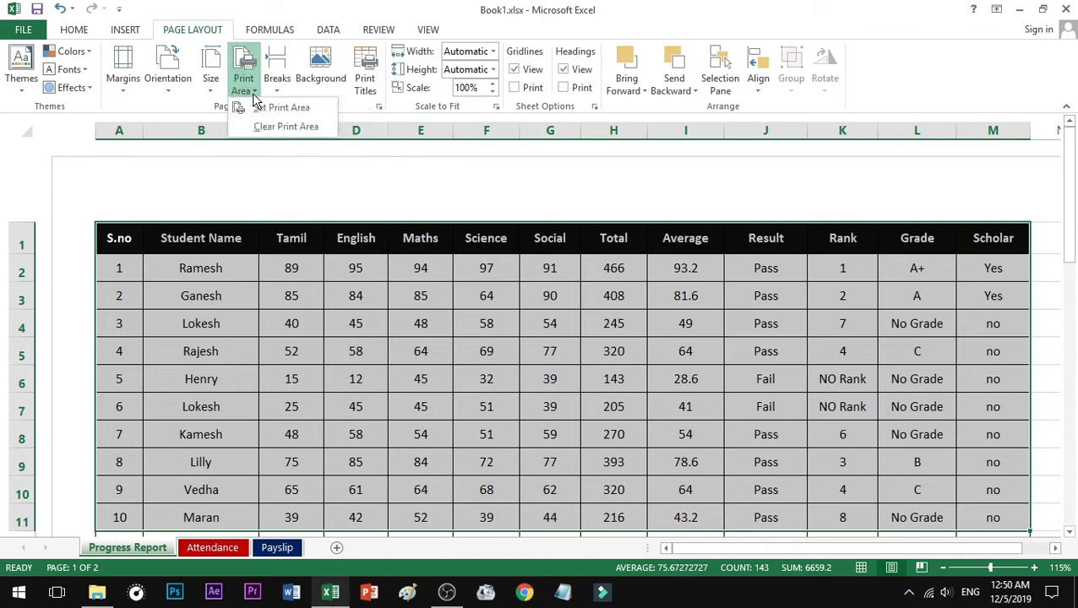
{"action": "left_click", "coordinate": [324, 110]}
{"action": "left_click", "coordinate": [395, 285]}
Highlight the range now set to print, then open the print preview with Ctrl+P
{"action": "scroll", "coordinate": [396, 291], "scroll_direction": "down", "scroll_amount": 1}
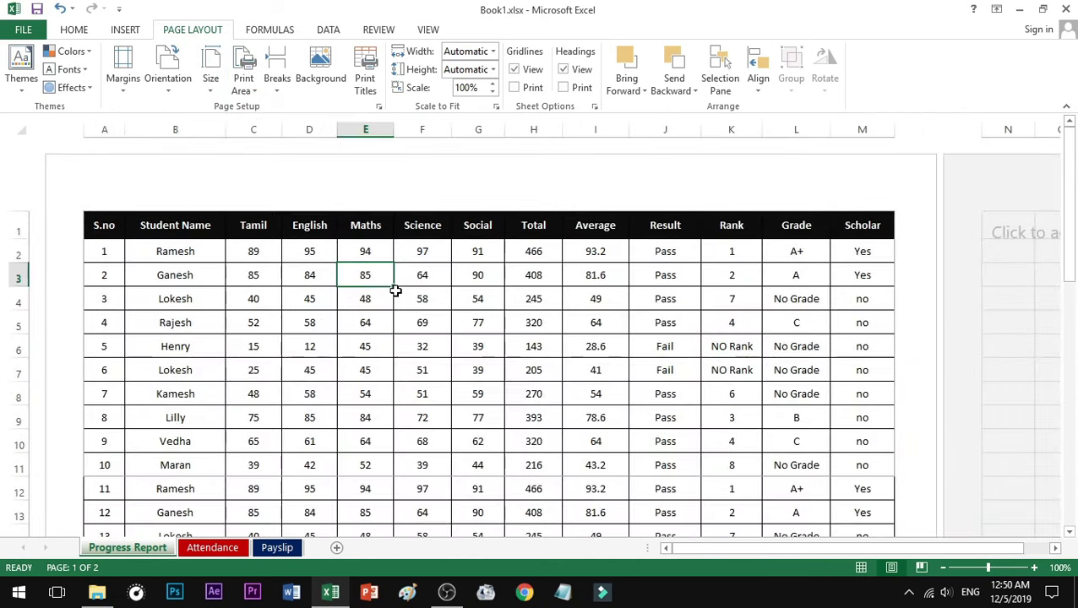
{"action": "left_click", "coordinate": [114, 225]}
{"action": "left_click_drag", "start_coordinate": [114, 226], "coordinate": [806, 481]}
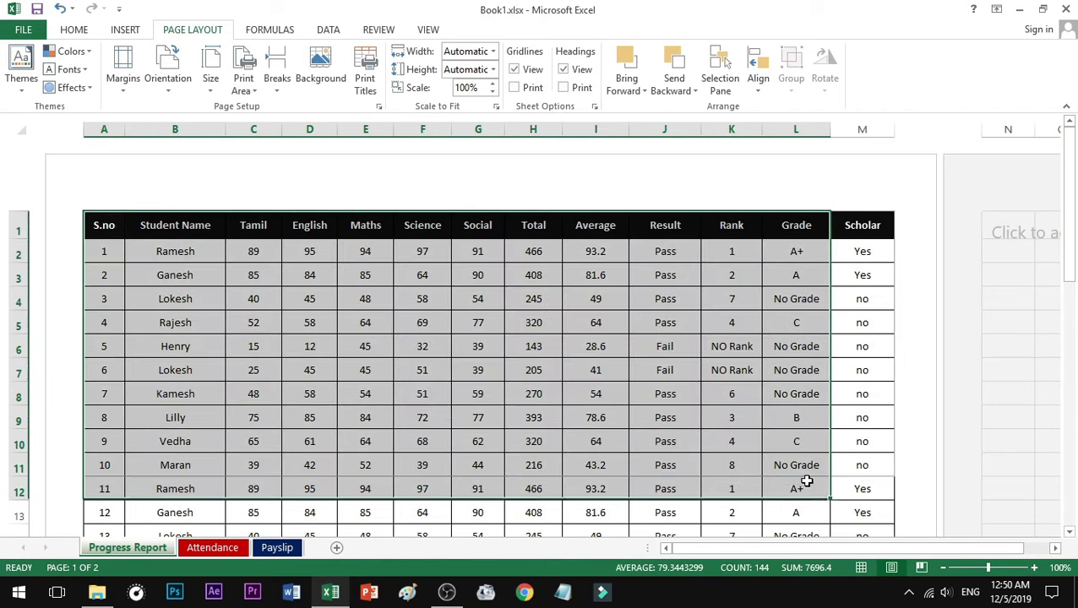
{"action": "left_click", "coordinate": [384, 347]}
{"action": "scroll", "coordinate": [334, 302], "scroll_direction": "down", "scroll_amount": 1}
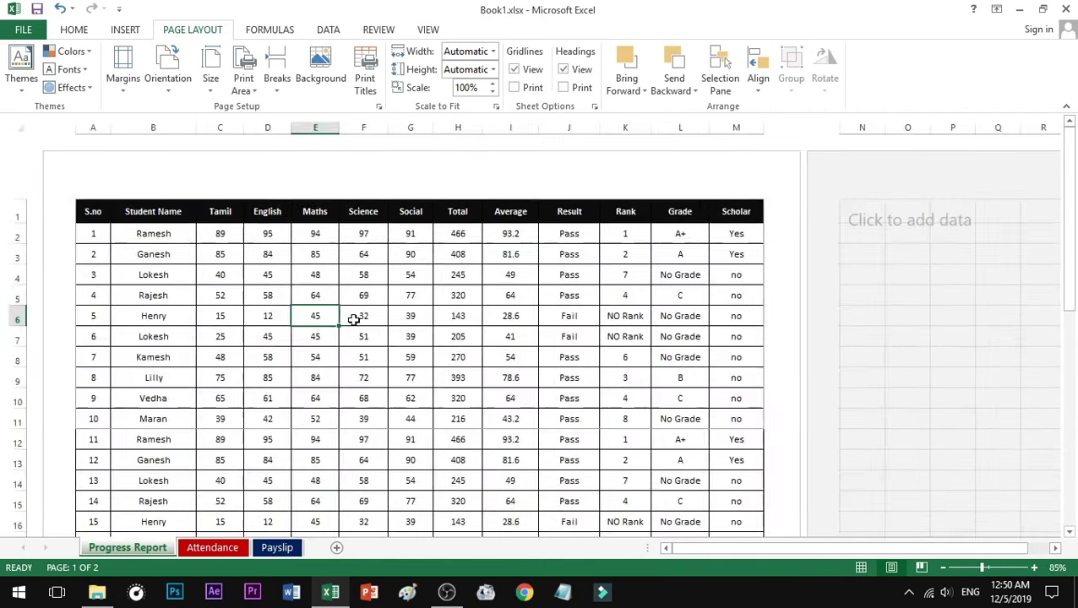
{"action": "left_click", "coordinate": [358, 318]}
{"action": "key", "text": "ctrl+p"}
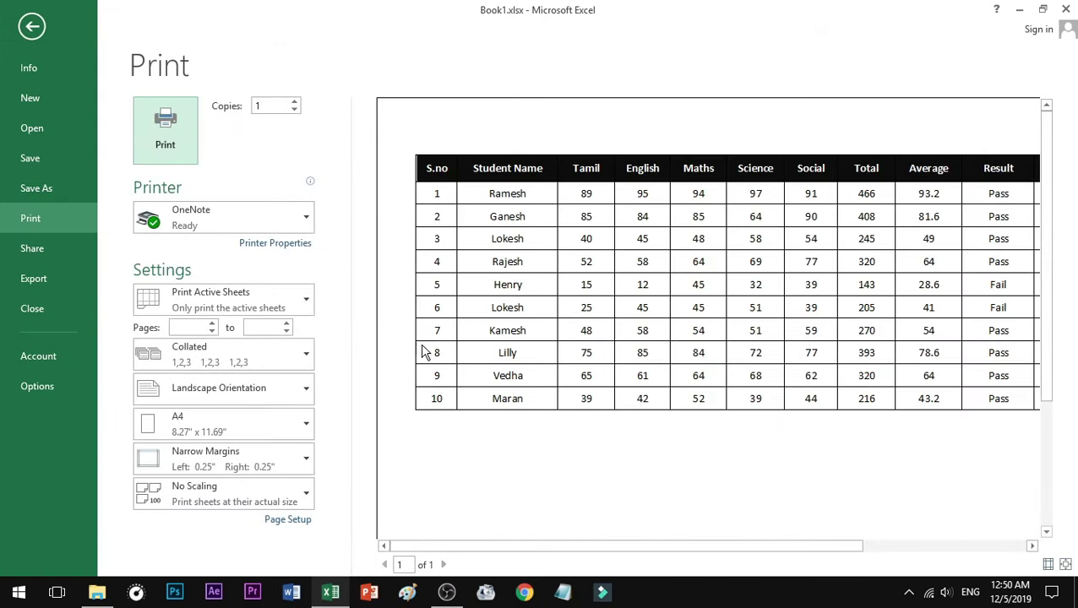
View the whole one-page printout with Zoom to Page, then return to the worksheet
{"action": "left_click", "coordinate": [470, 332]}
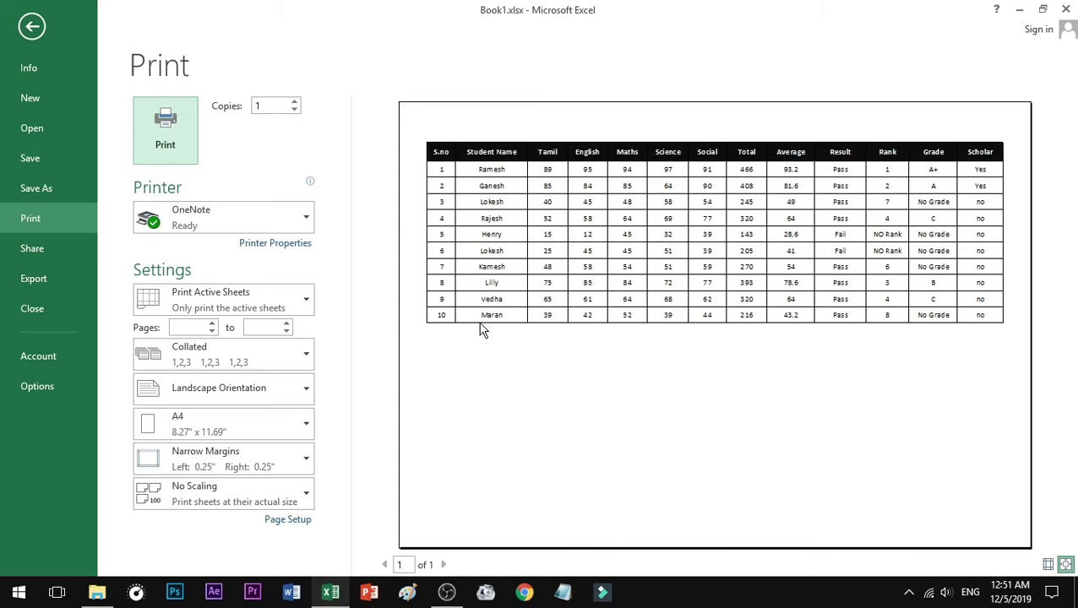
{"action": "key", "text": "Escape"}
{"action": "left_click_drag", "start_coordinate": [279, 272], "coordinate": [221, 275]}
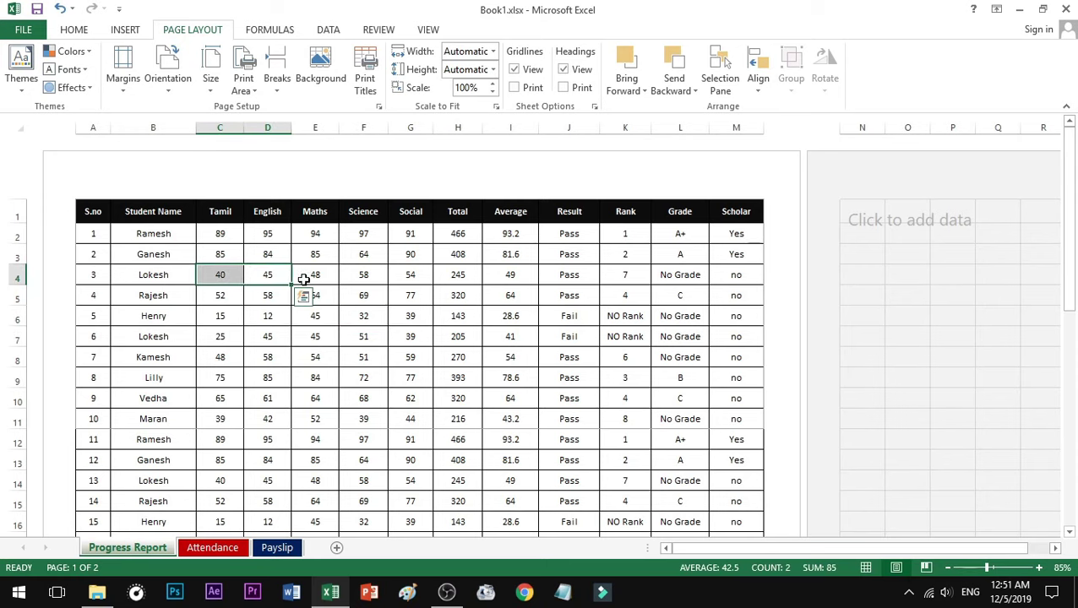
Clear the print area and preview the full 21-student report across two pages
{"action": "left_click", "coordinate": [245, 85]}
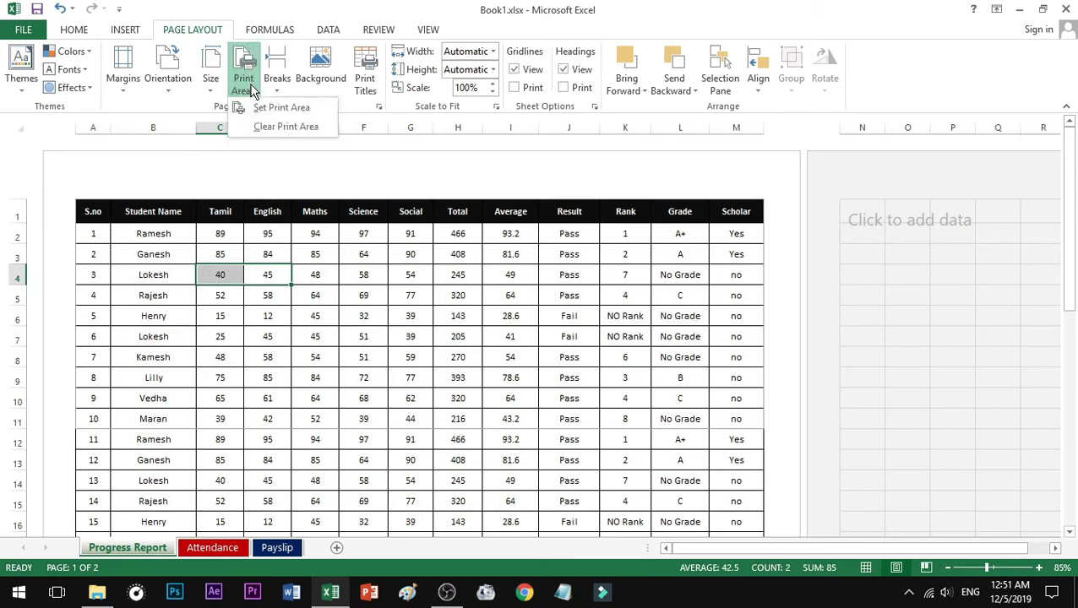
{"action": "left_click", "coordinate": [280, 130]}
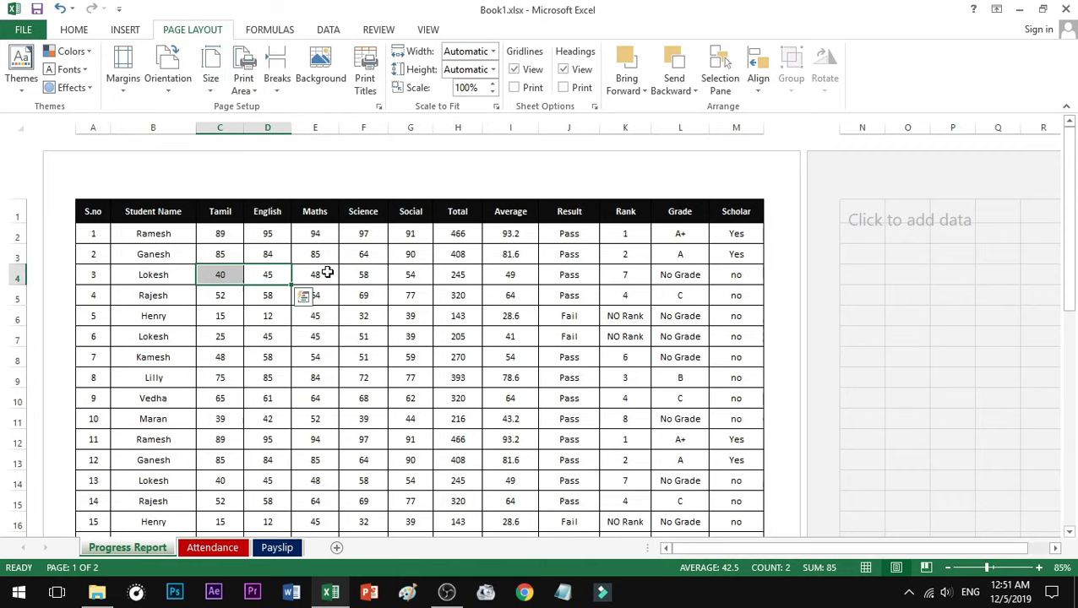
{"action": "left_click", "coordinate": [325, 270]}
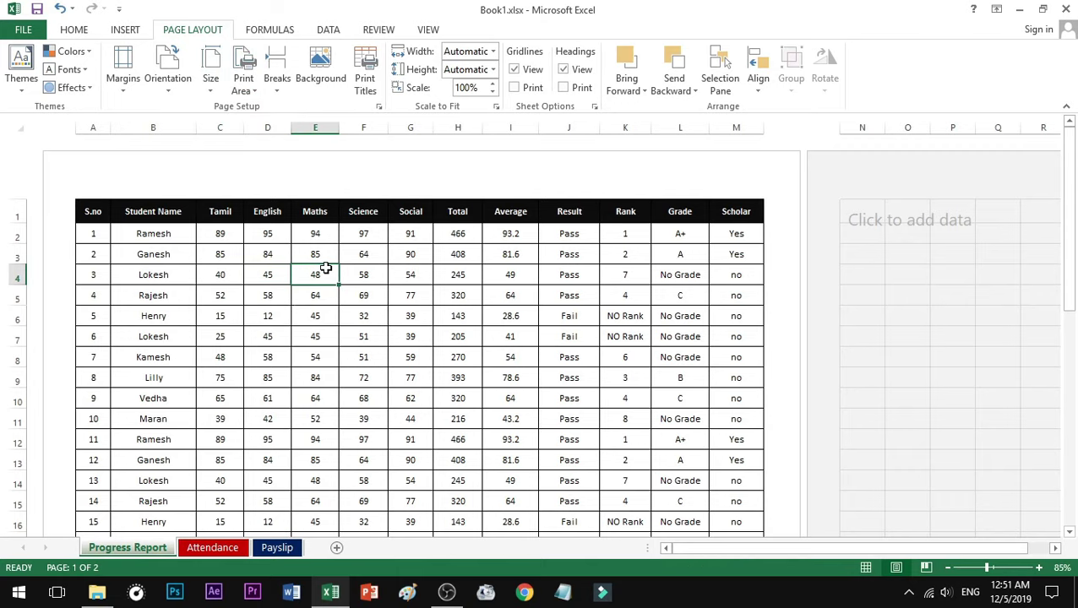
{"action": "key", "text": "ctrl+p"}
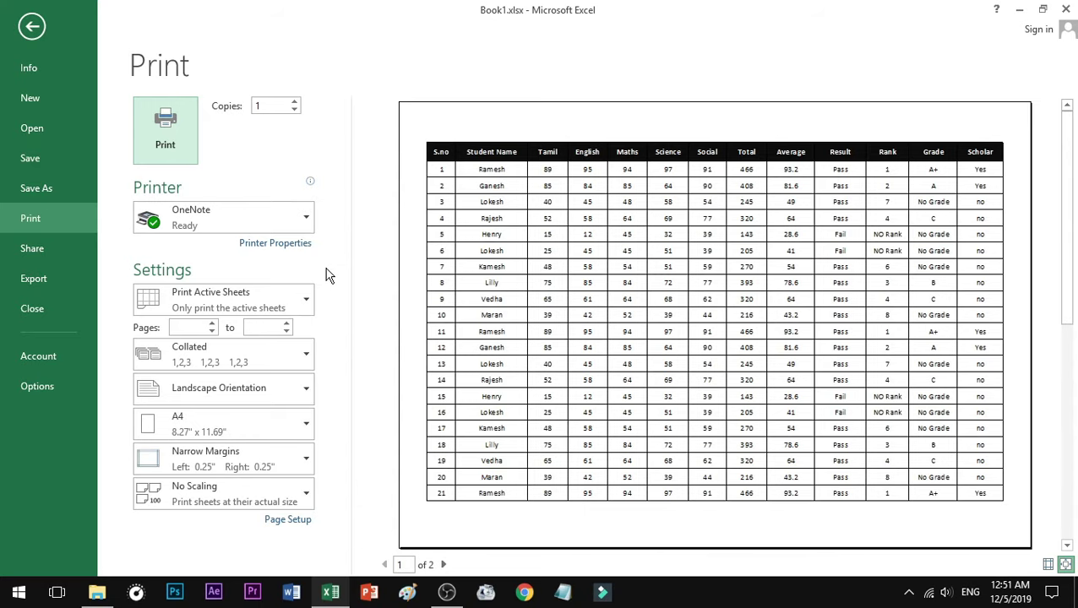
Leave the print preview with Esc, returning to page 1 of 2 in Page Layout view
{"action": "key", "text": "Escape"}
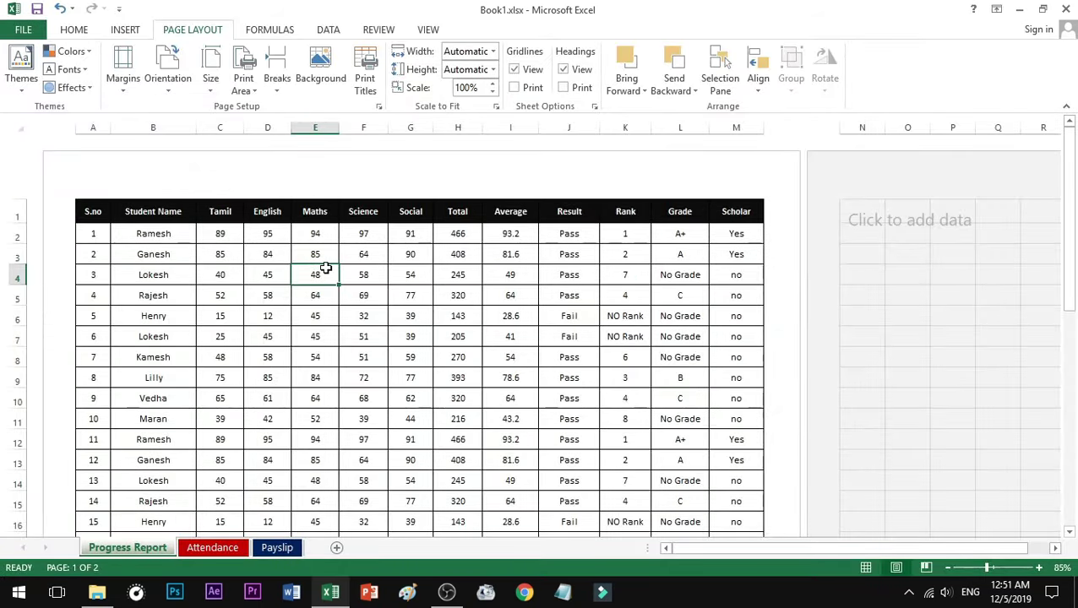